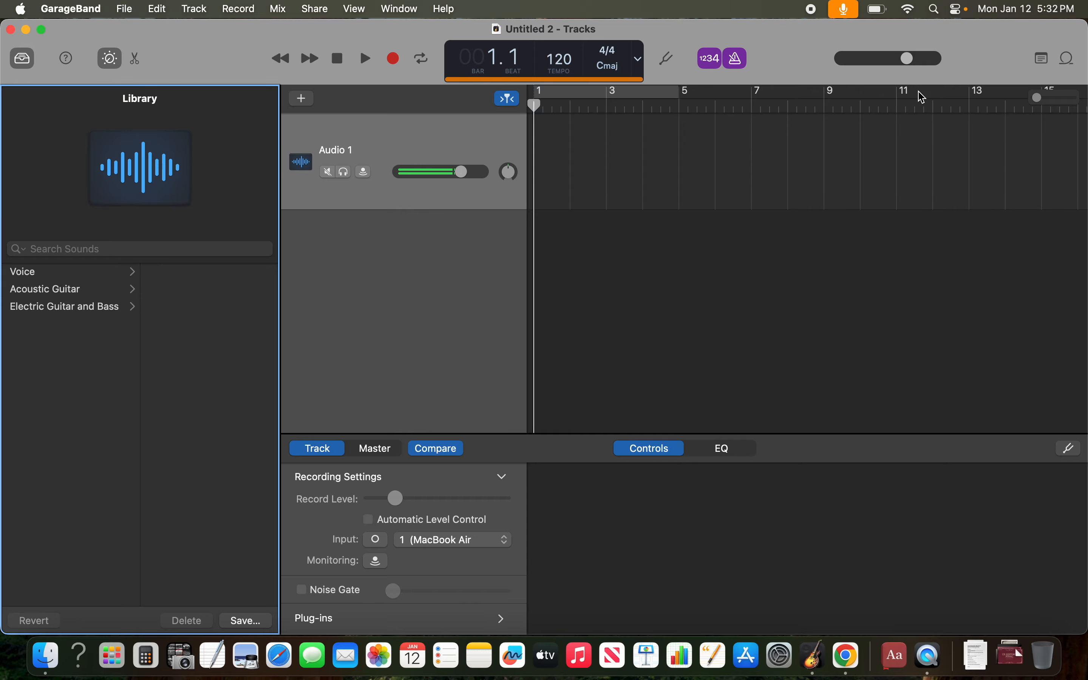
# - Show the Apple Loops browser and try to delete the Audio 1 track
pyautogui.click(1070, 59)
pyautogui.press('XF86AudioRaiseVolume')
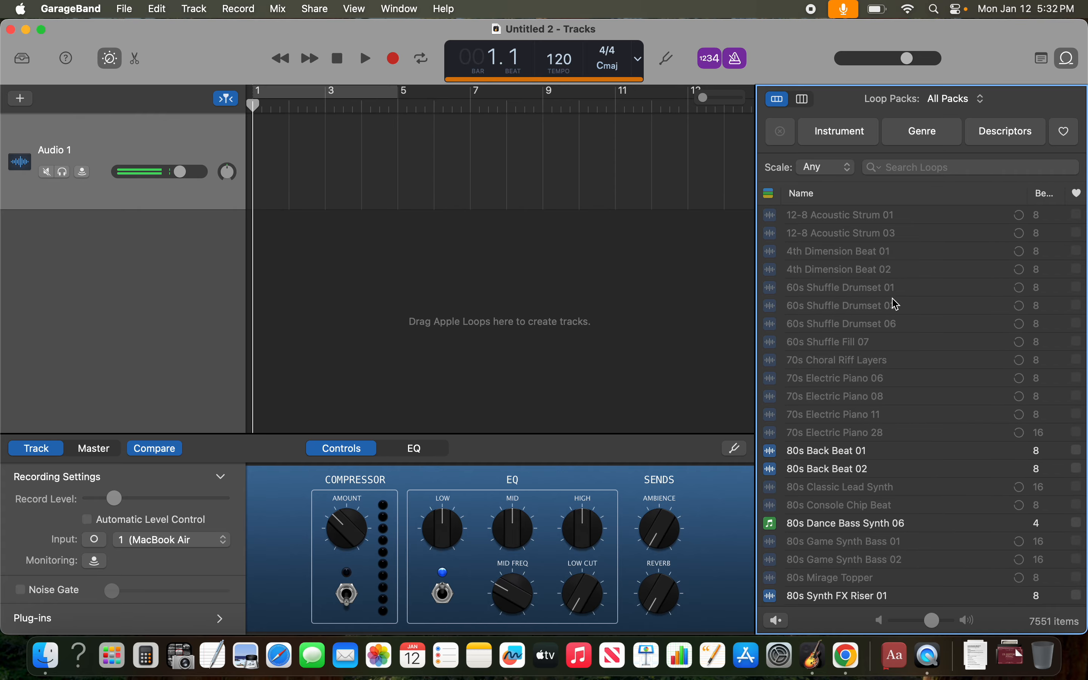
pyautogui.rightClick(179, 153)
pyautogui.click(121, 230)
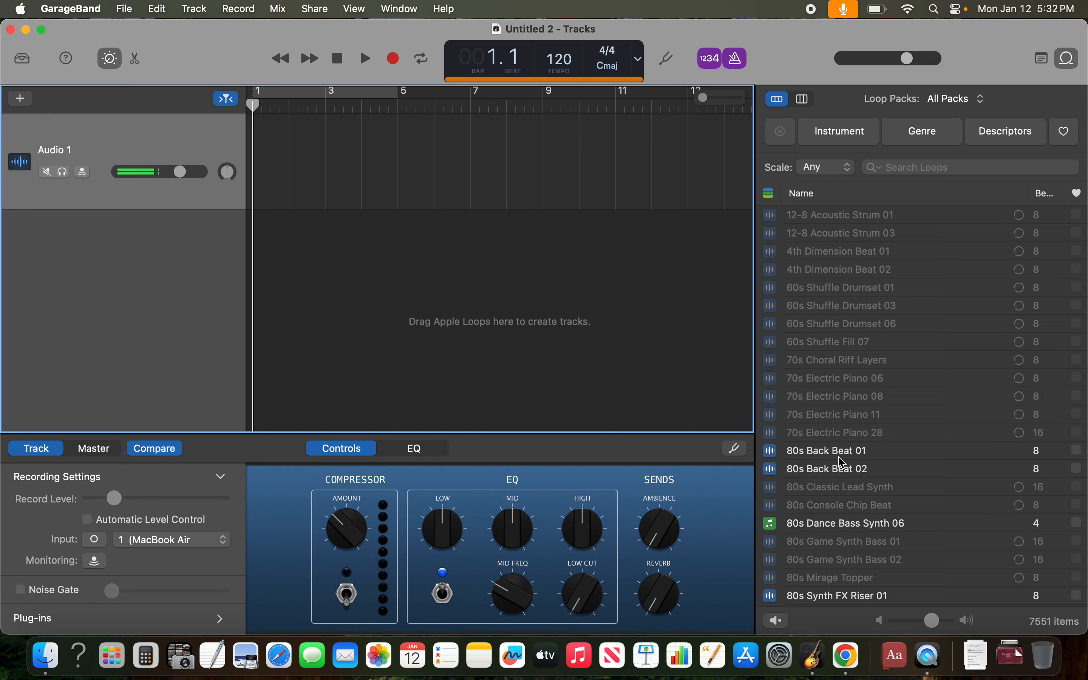
# - Preview the 80s Back Beat 01 loop and add it as a new track starting at bar 1
pyautogui.scroll(-3, 827, 457)
pyautogui.click(836, 423)
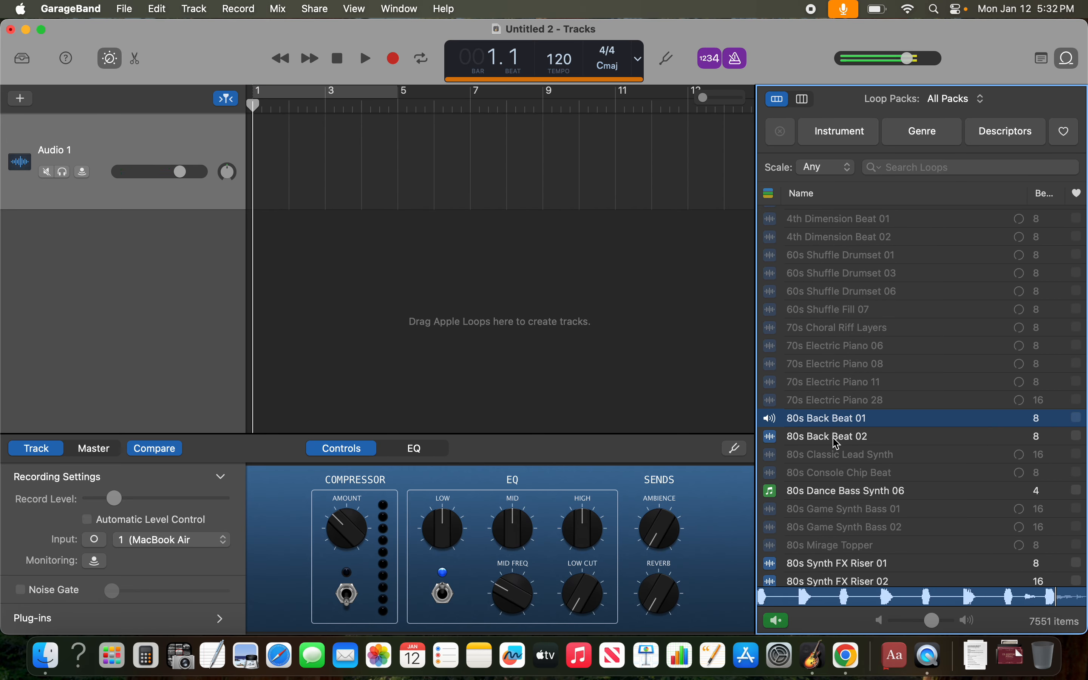
pyautogui.moveTo(837, 417); pyautogui.dragTo(123, 268)
# - Delete the empty Audio 1 track
pyautogui.click(128, 144)
pyautogui.rightClick(128, 144)
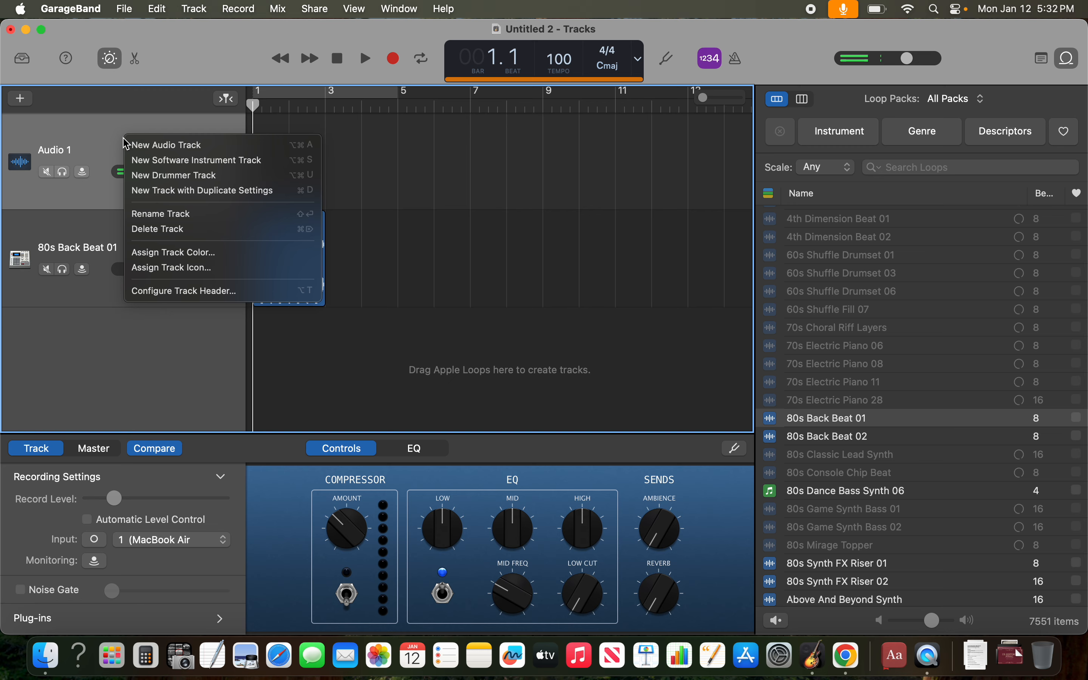
pyautogui.click(161, 229)
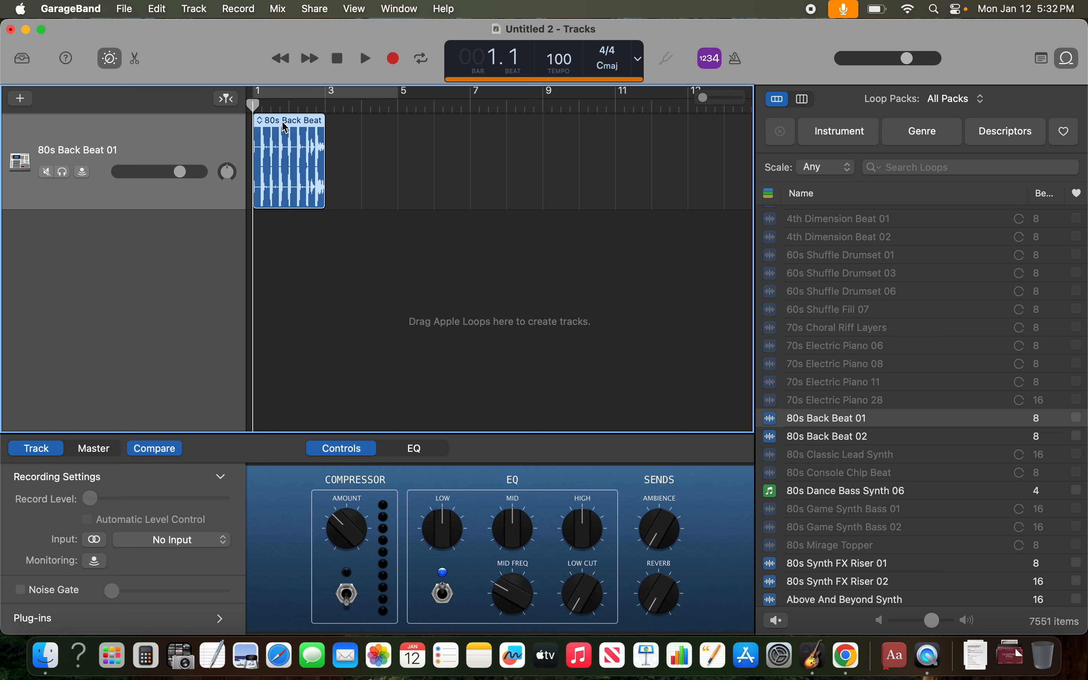
# - Play back the 80s Back Beat 01 region briefly and stop
pyautogui.click(263, 123)
pyautogui.press('space')
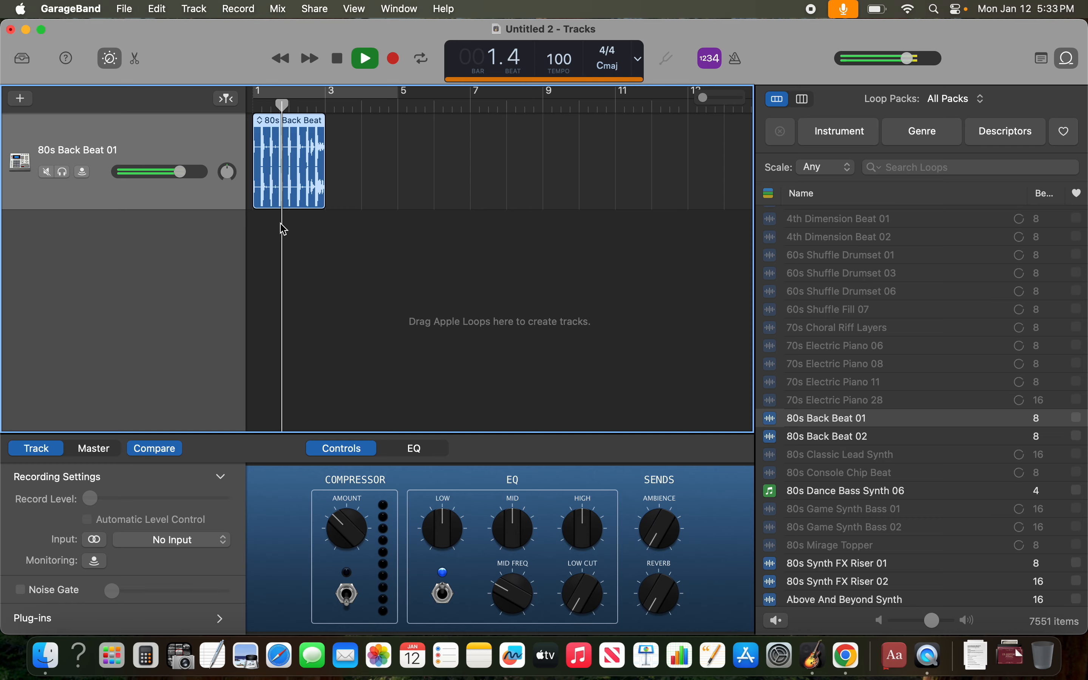
pyautogui.press('space')
# - Show the instrument filters and search the loops for "guitar"
pyautogui.click(856, 130)
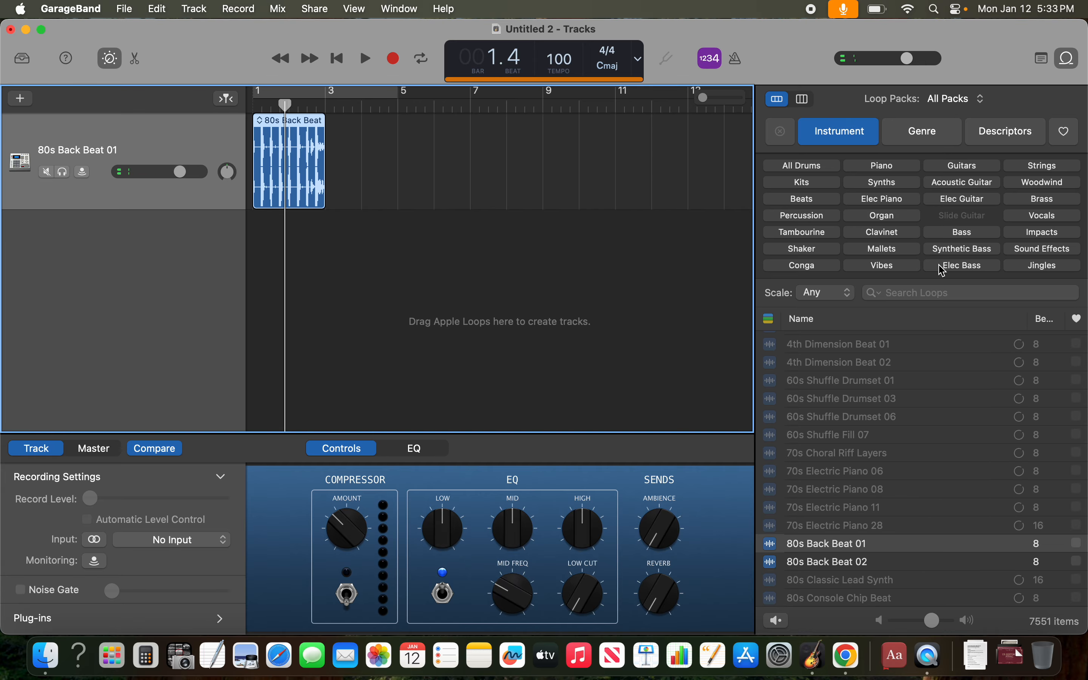
pyautogui.click(982, 205)
pyautogui.click(981, 206)
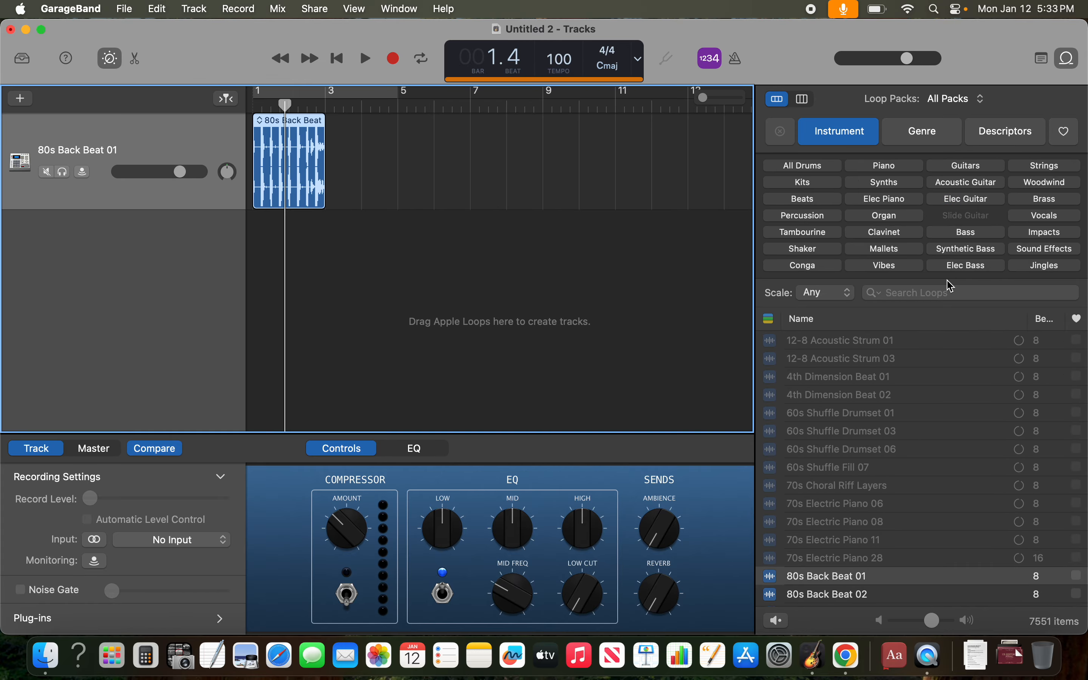
pyautogui.click(944, 294)
pyautogui.write('guit')
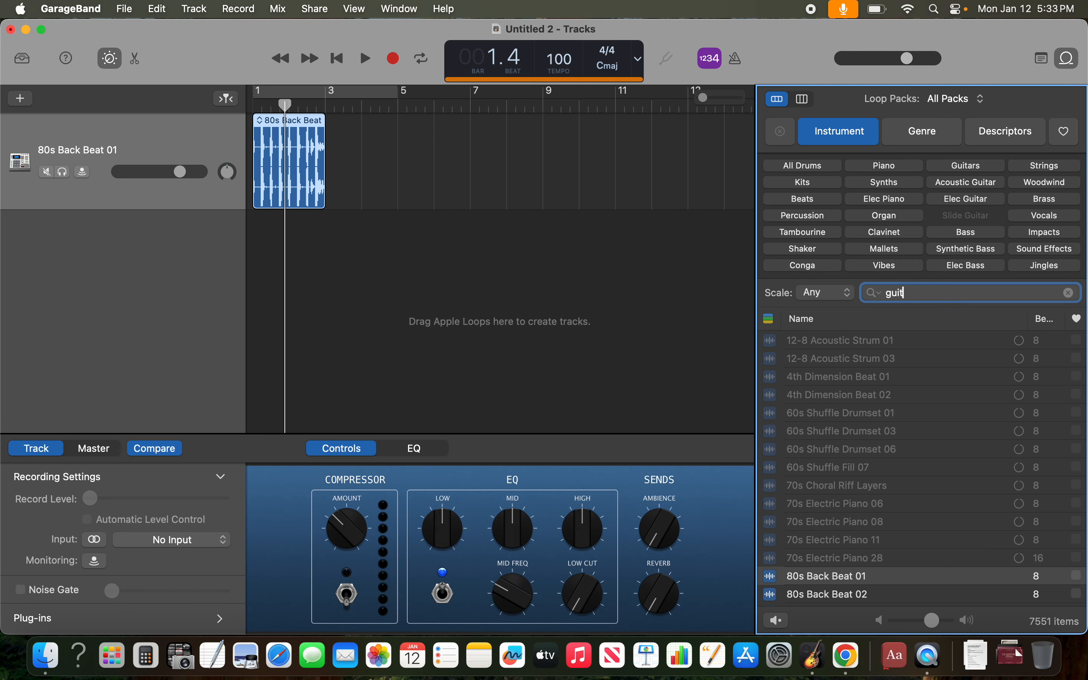
pyautogui.write('ar')
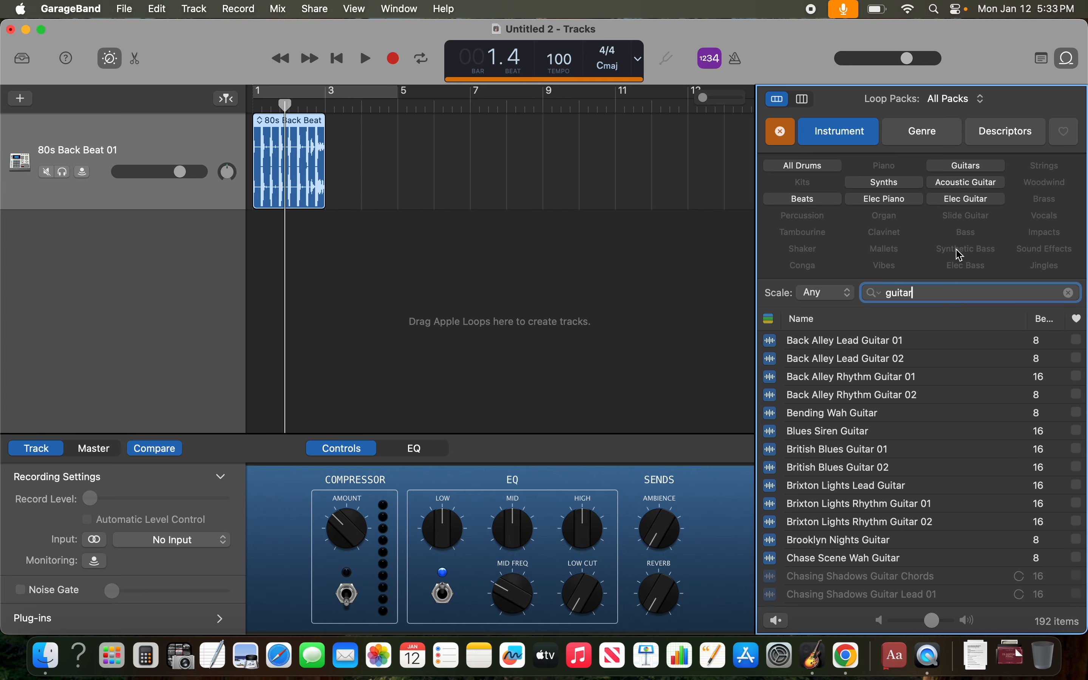
# - Preview the Back Alley Lead Guitar 01 loop and add it as a new track below the beat
pyautogui.click(926, 349)
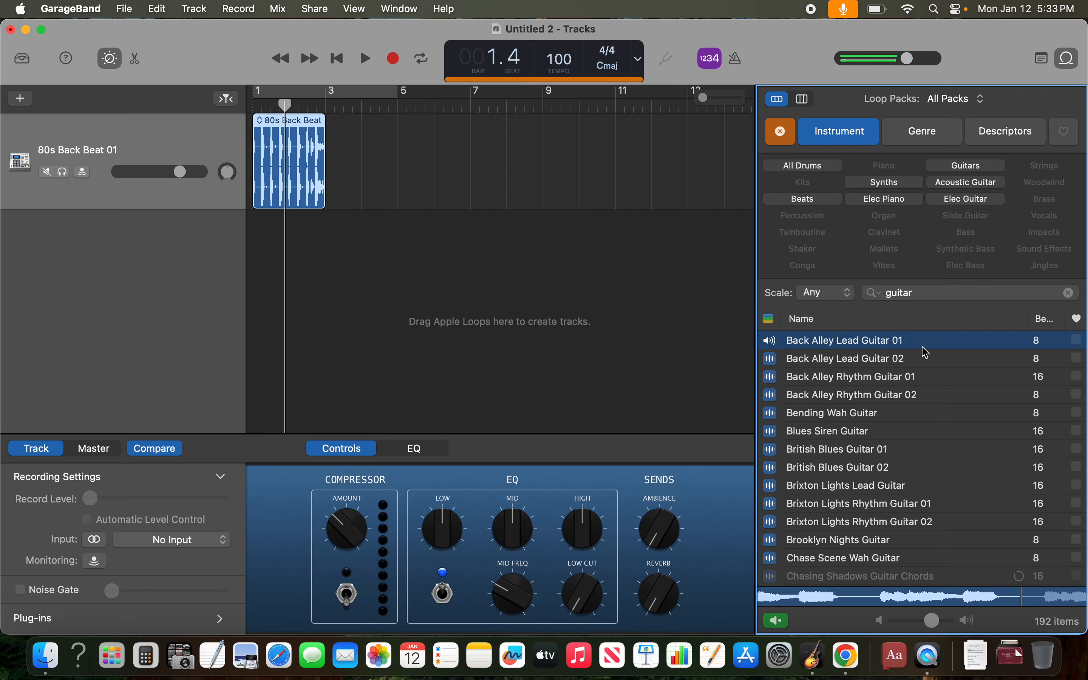
pyautogui.press('space')
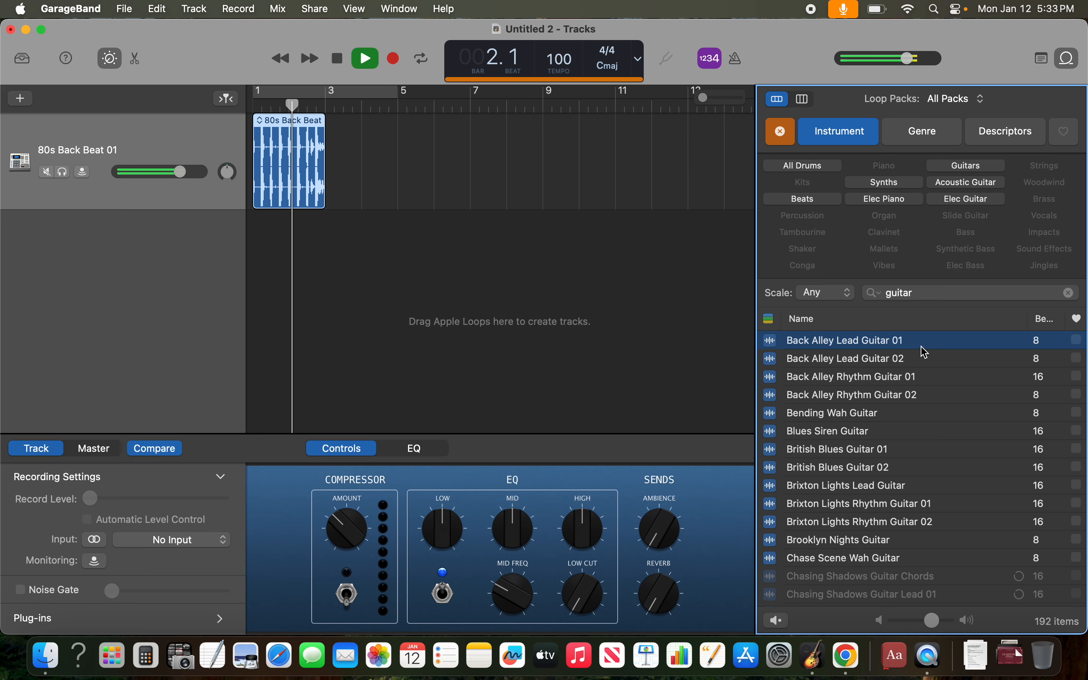
pyautogui.moveTo(314, 172)
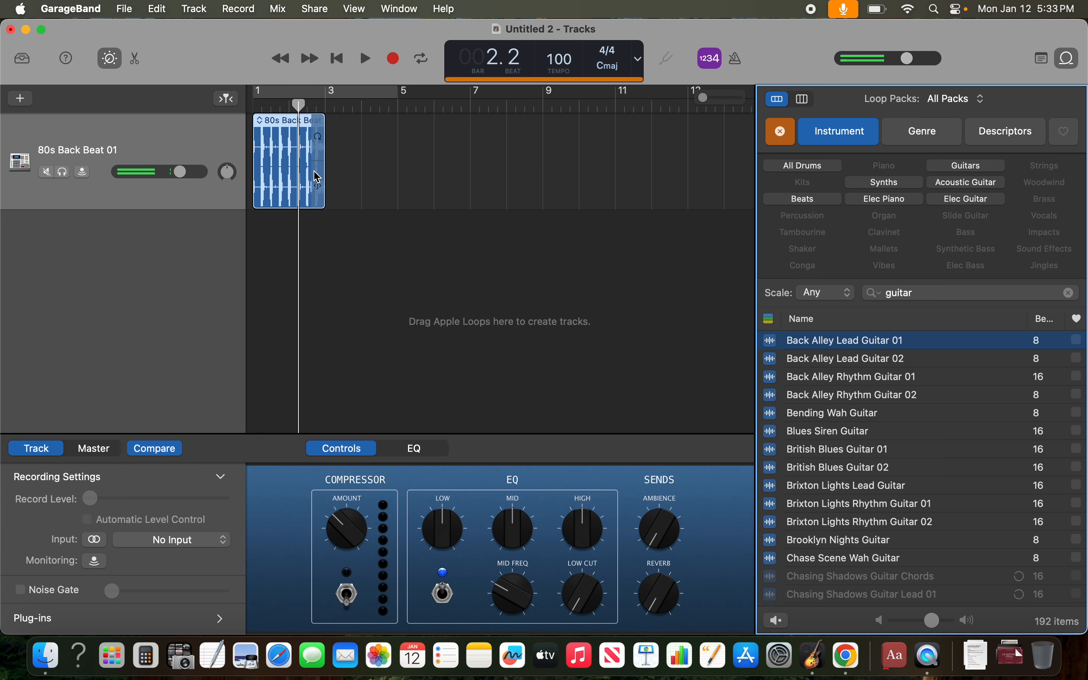
pyautogui.moveTo(868, 349); pyautogui.dragTo(220, 332)
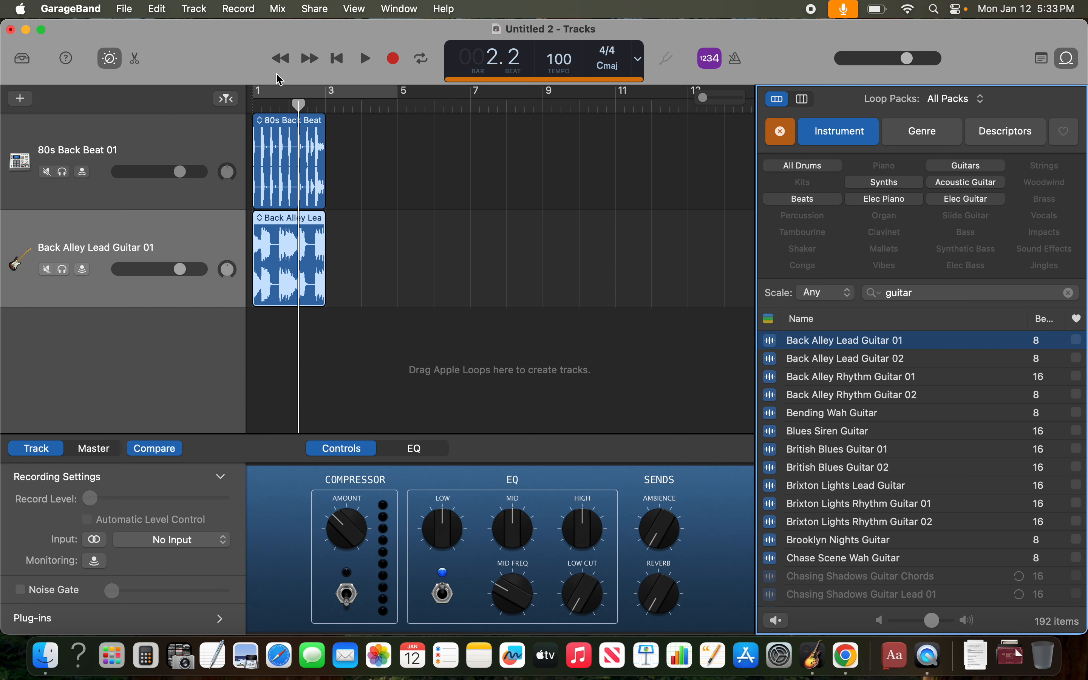
# - Play the beat and lead guitar tracks together from bar 1 and stop after the regions end
pyautogui.click(260, 105)
pyautogui.press('space')
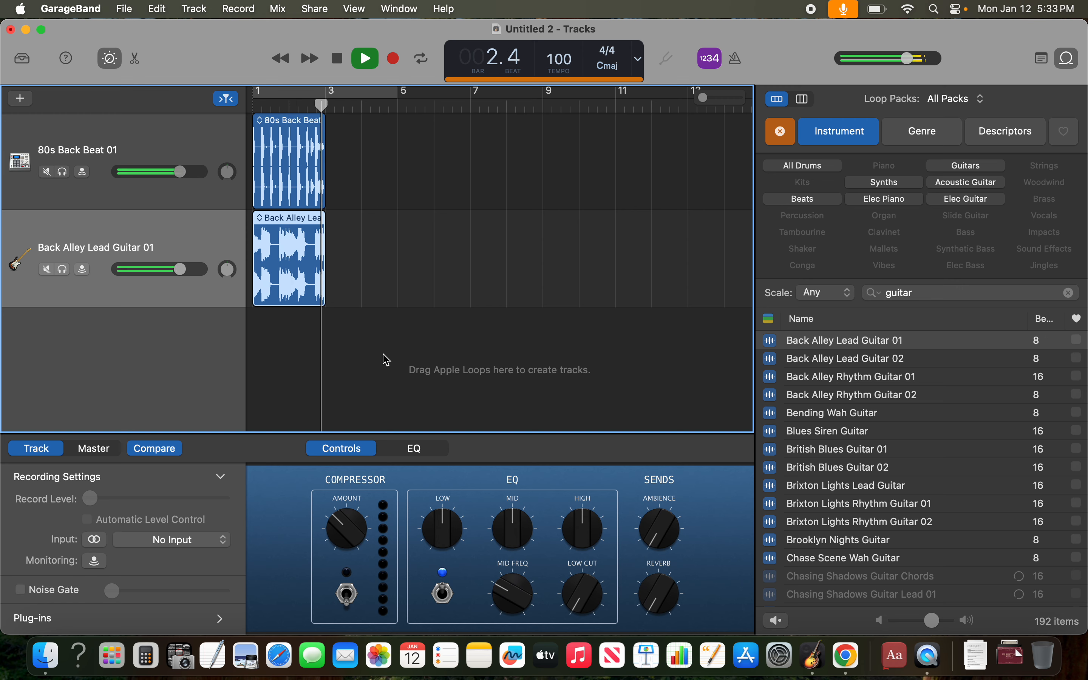
pyautogui.press('space')
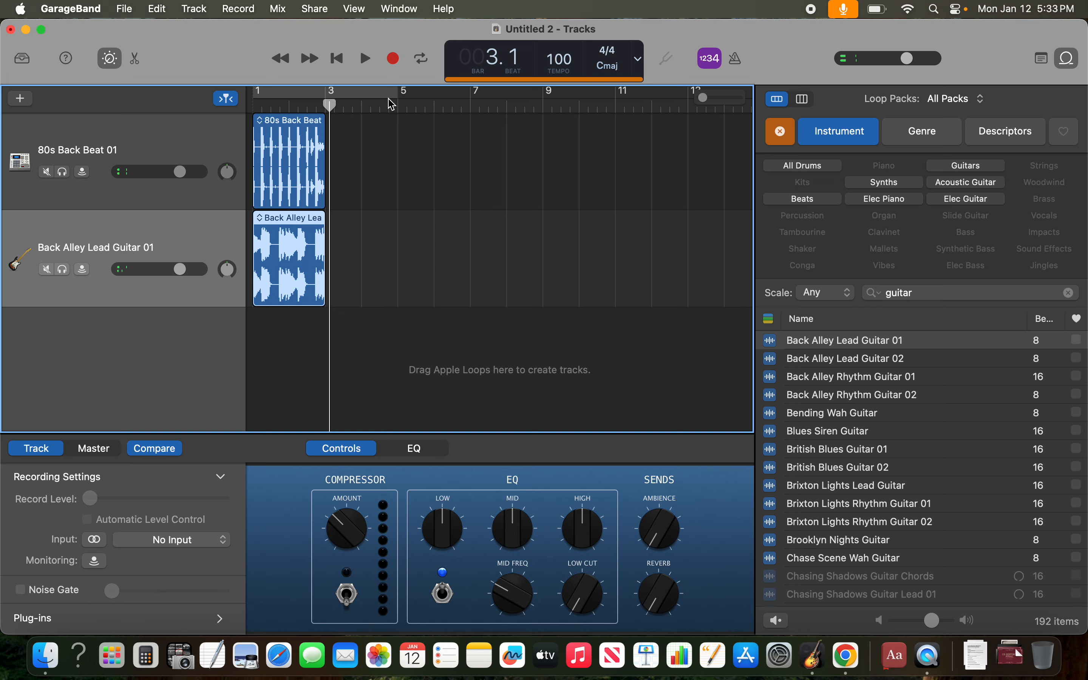
# - Turn on cycling for bars 1 to 5 and loop the beat and lead guitar regions out to bar 5
pyautogui.click(383, 96)
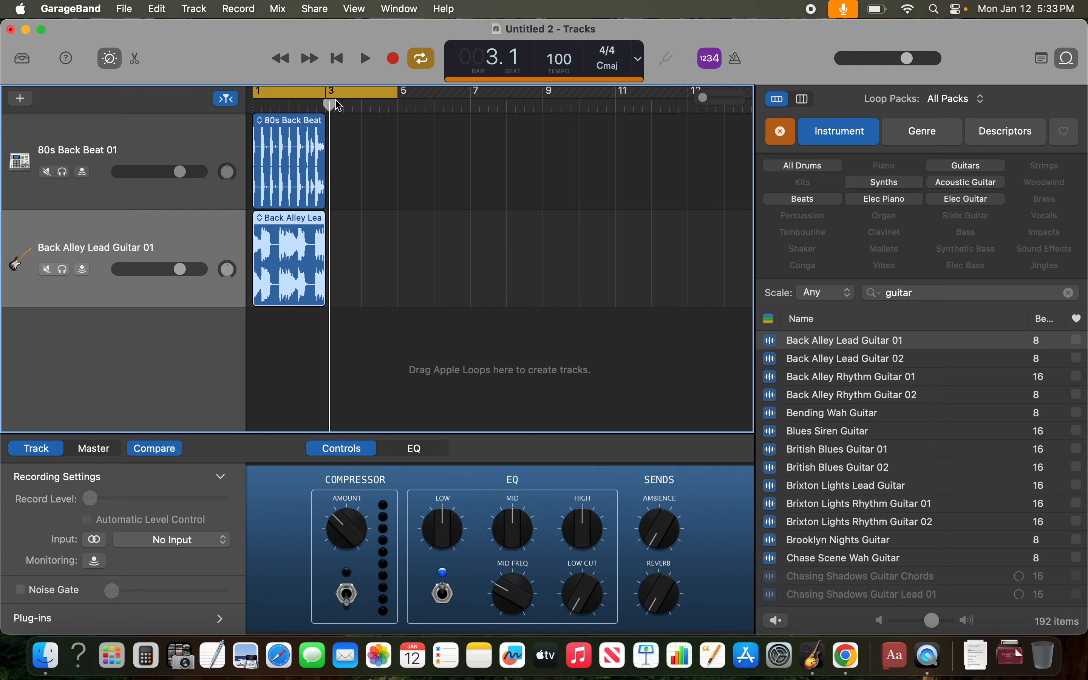
pyautogui.moveTo(323, 117); pyautogui.dragTo(386, 212)
pyautogui.moveTo(319, 232); pyautogui.dragTo(397, 226)
# - Play the looped beat and lead guitar within the cycle range and stop playback
pyautogui.click(354, 106)
pyautogui.press('space')
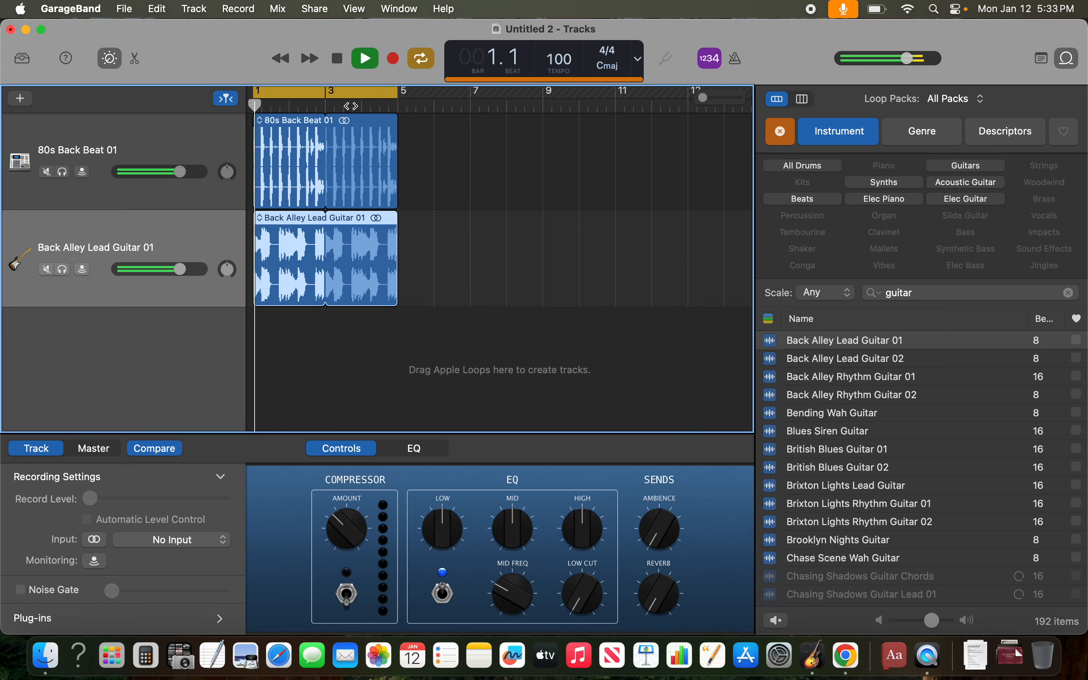
pyautogui.click(363, 106)
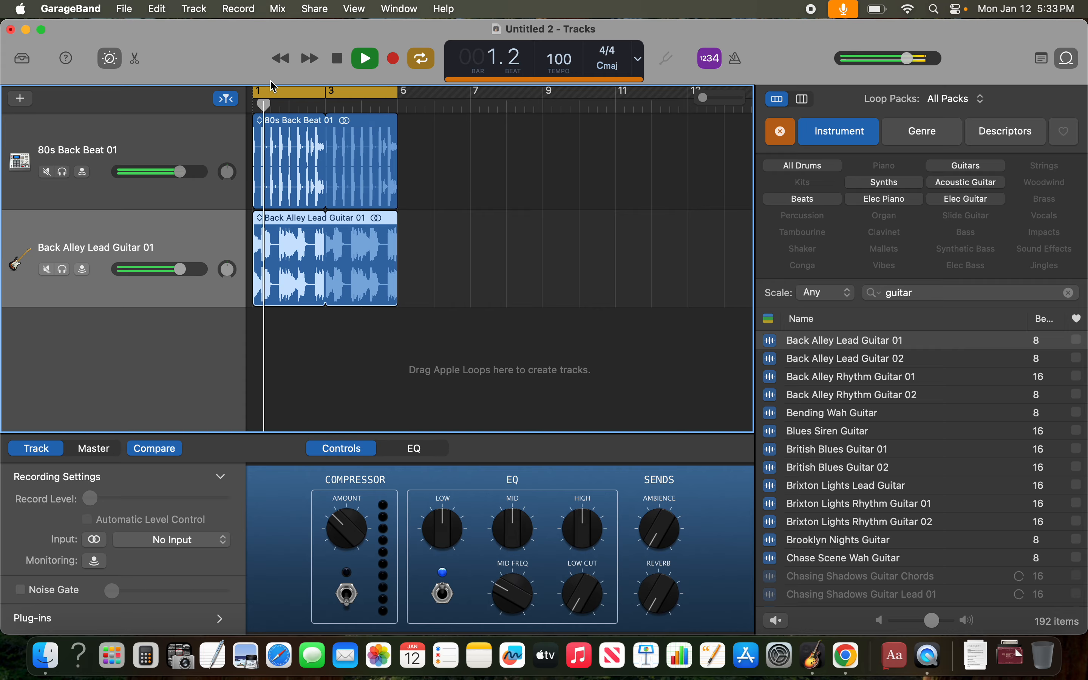
pyautogui.press('space')
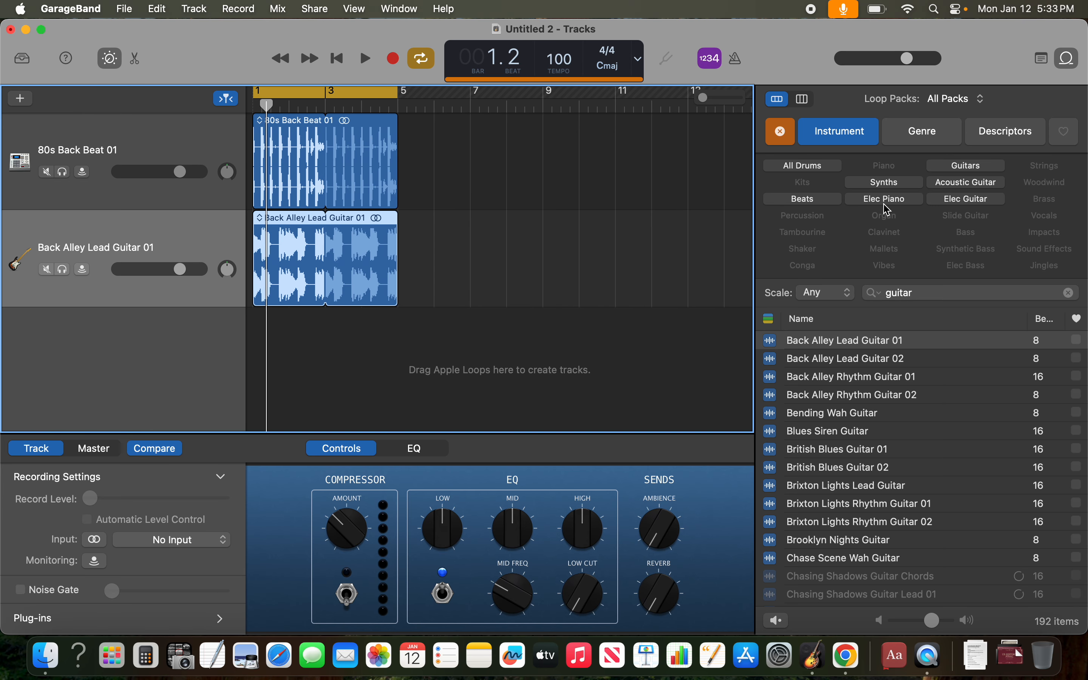
# - Replace the loop search with "bass" and filter the results to the Elec Bass instrument
pyautogui.click(1069, 292)
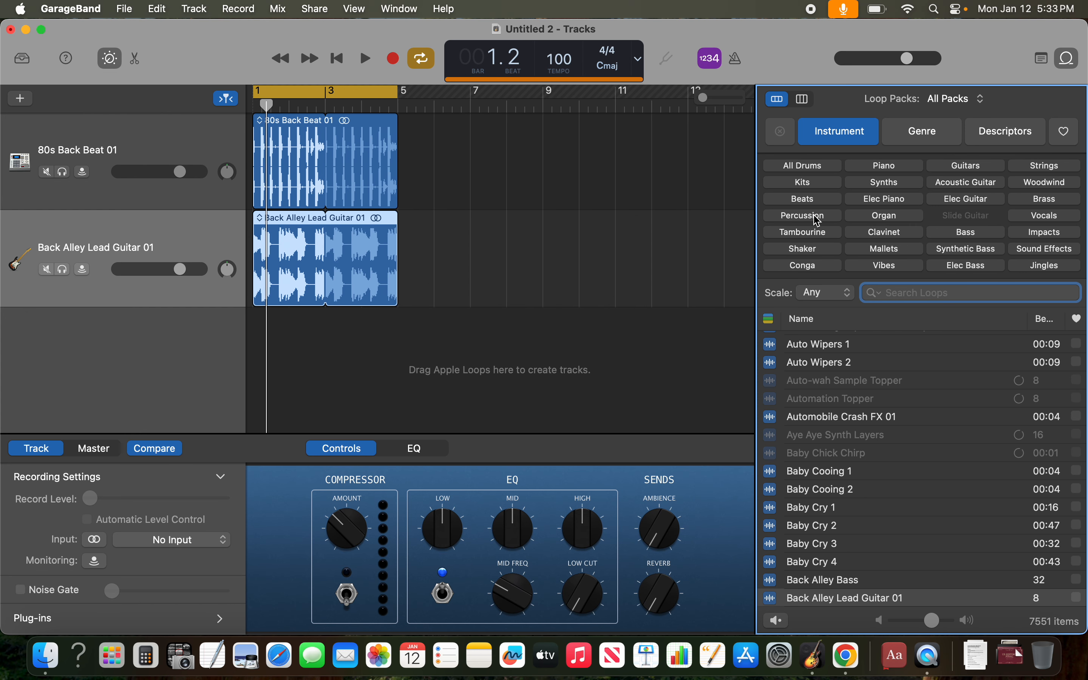
pyautogui.write('bass')
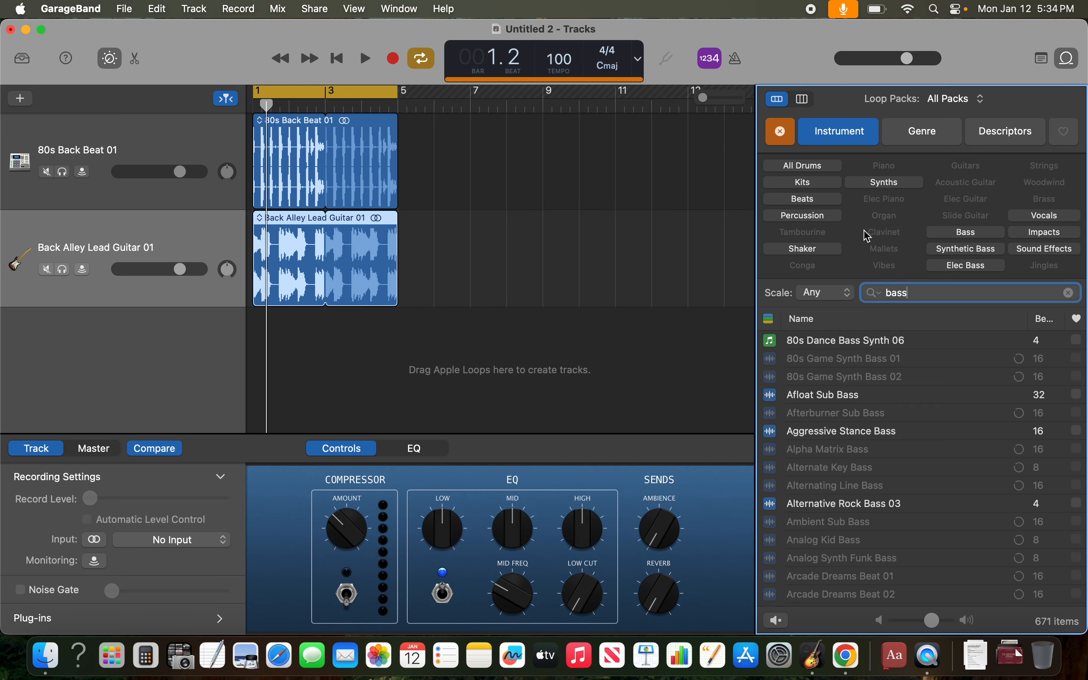
pyautogui.scroll(-1, 821, 357)
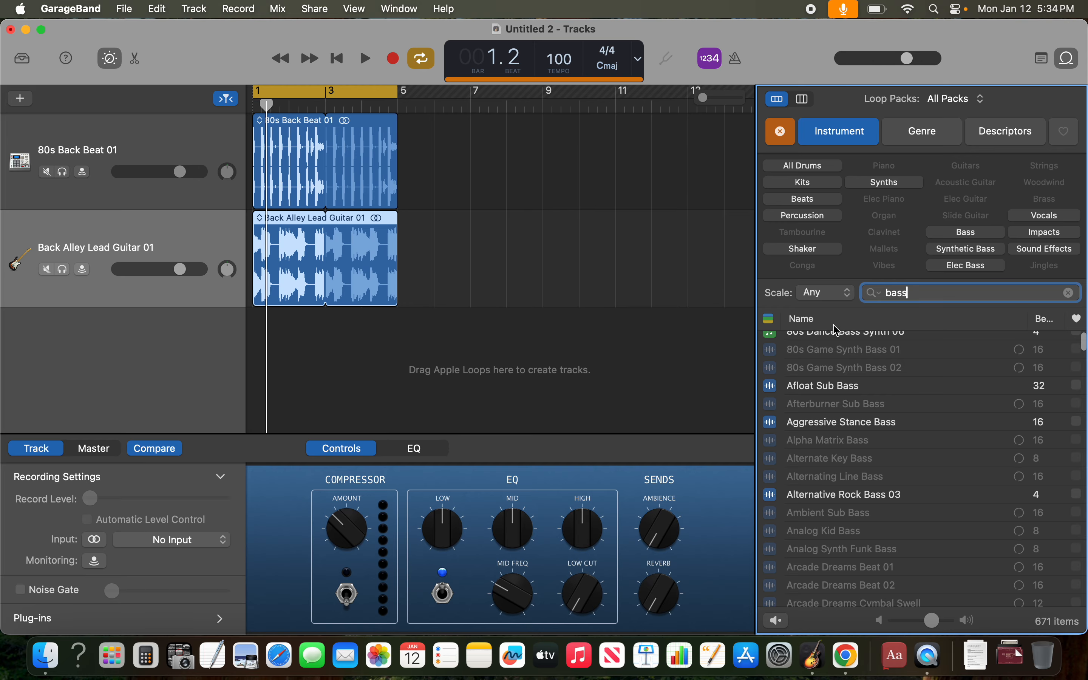
pyautogui.click(951, 266)
# - Preview the Alternative Rock Bass 03 loop and add it as a third track starting at bar 1
pyautogui.click(872, 340)
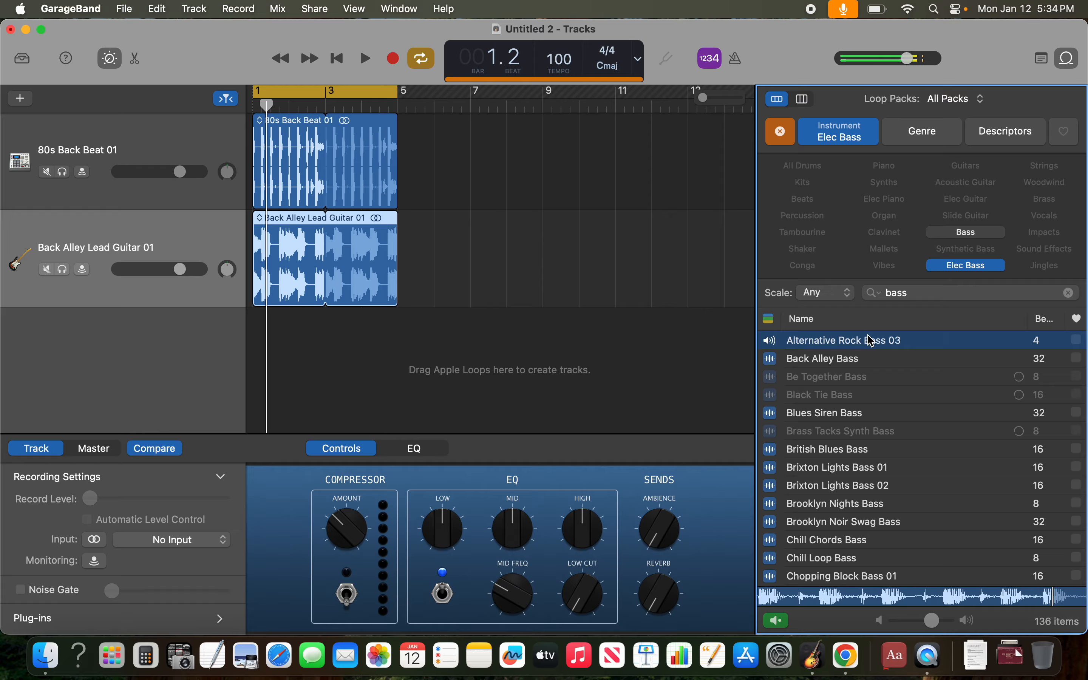
pyautogui.press('space')
# - Play the three tracks briefly, and loop the Alternative Rock Bass 03 region to bar 5 for four repetitions
pyautogui.press('space')
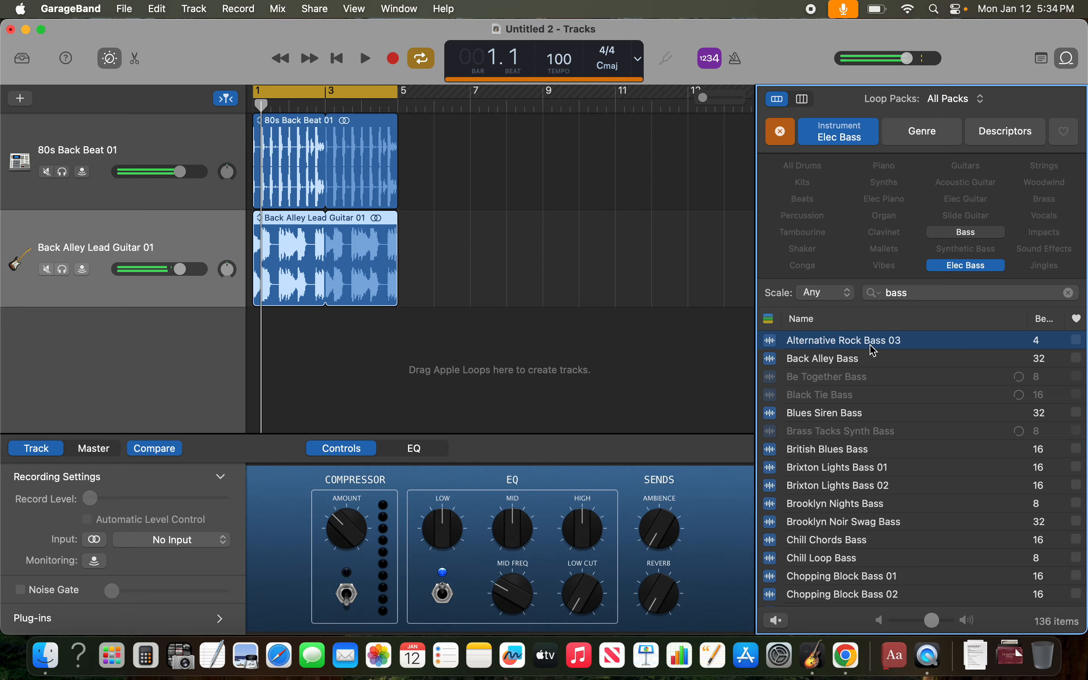
pyautogui.moveTo(872, 340); pyautogui.dragTo(211, 350)
pyautogui.press('space')
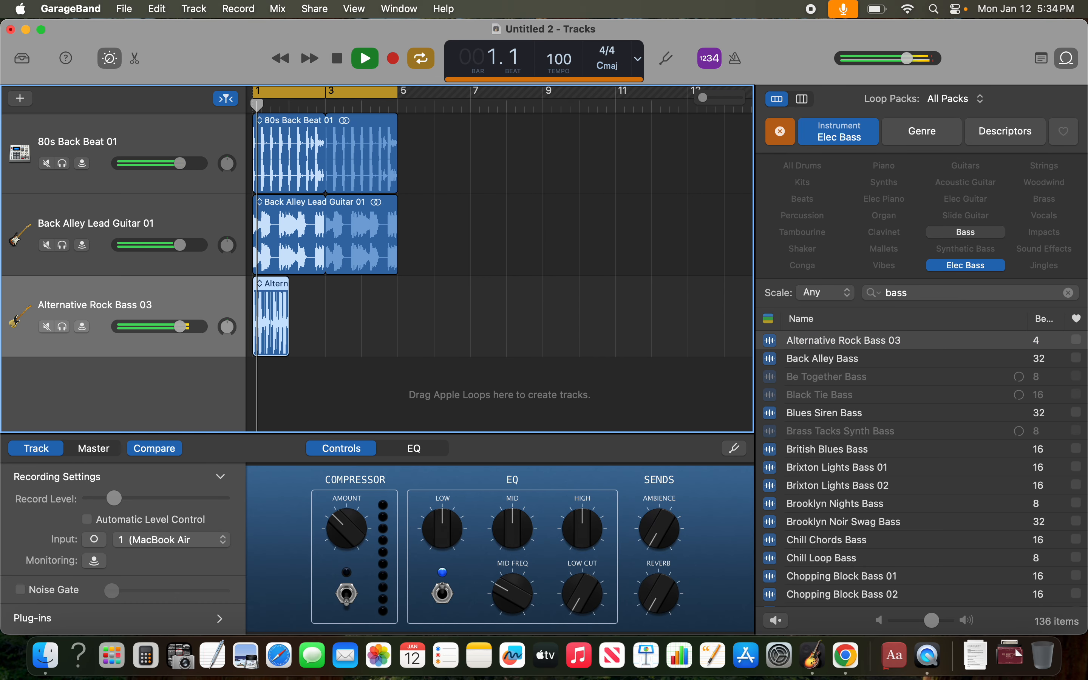
pyautogui.press('space')
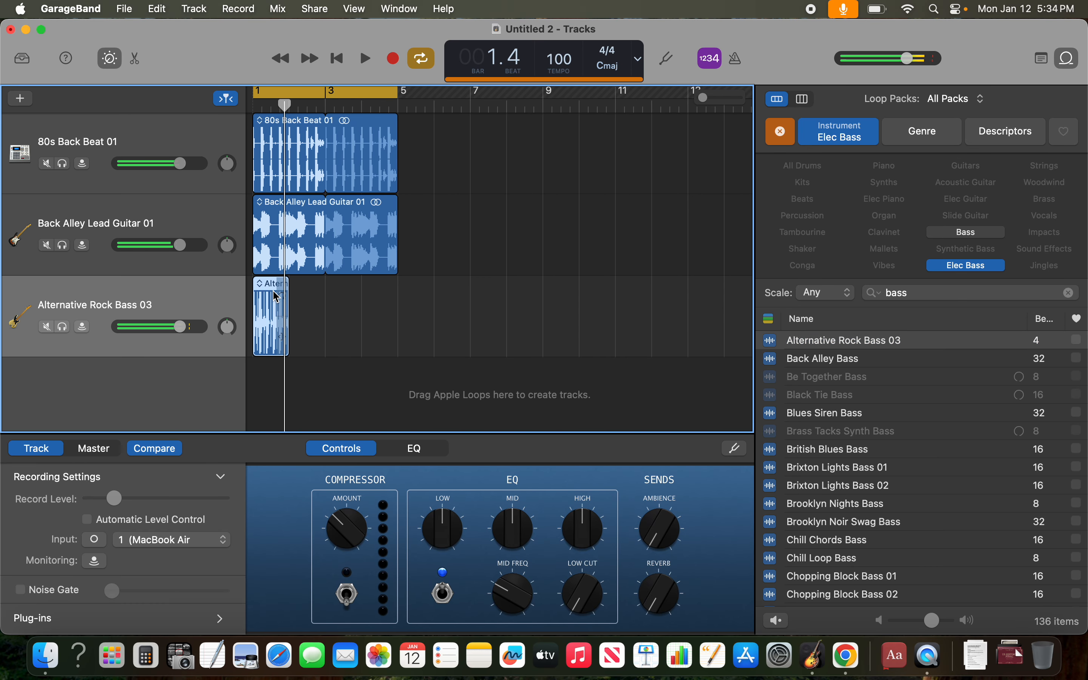
pyautogui.moveTo(288, 288); pyautogui.dragTo(397, 292)
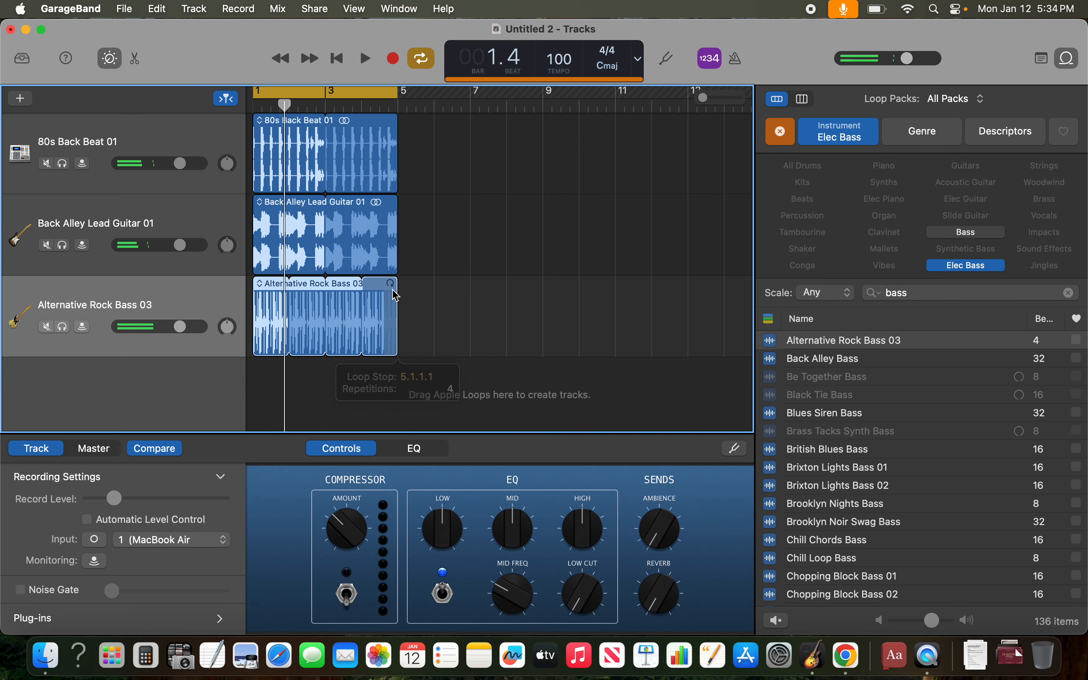
# - Play the arrangement with the looped bass from bar 1 to near the end of bar 4
pyautogui.click(259, 109)
pyautogui.press('space')
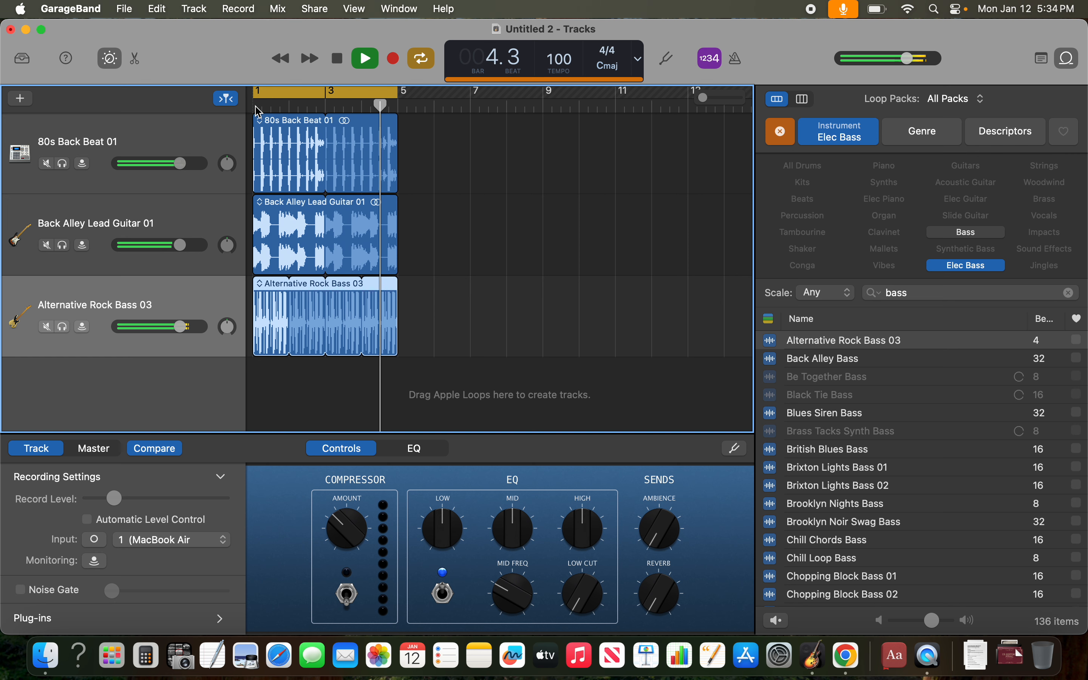
pyautogui.press('space')
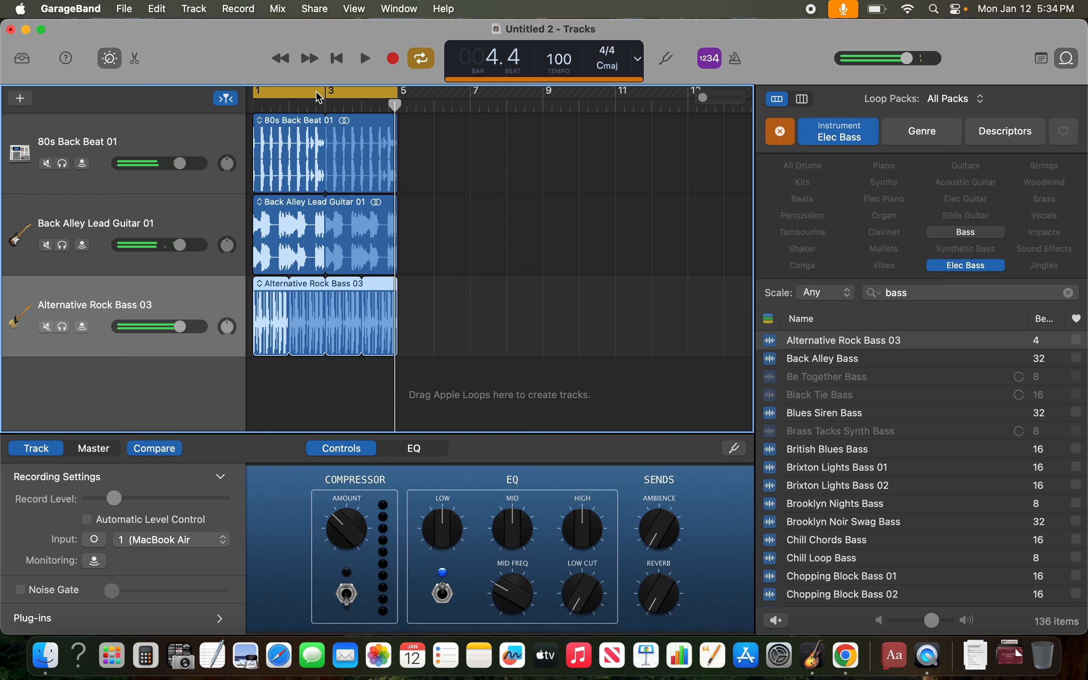
# - Try slightly lower volumes on the lead guitar and beat tracks, restoring each one's original level
pyautogui.click(182, 248)
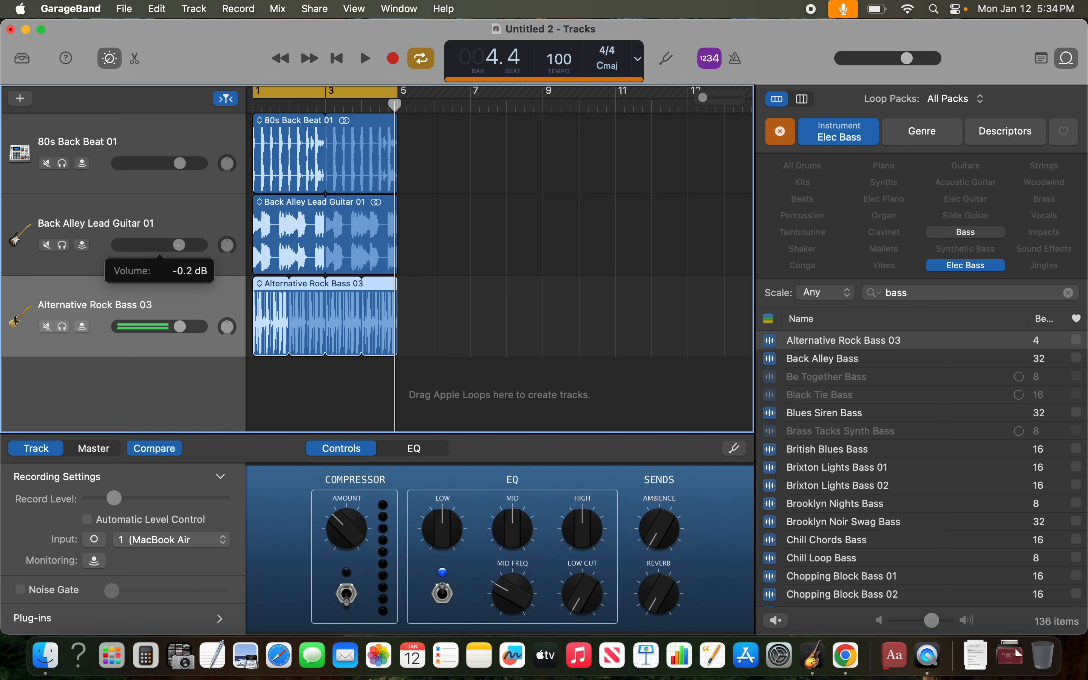
pyautogui.moveTo(177, 245); pyautogui.dragTo(180, 245)
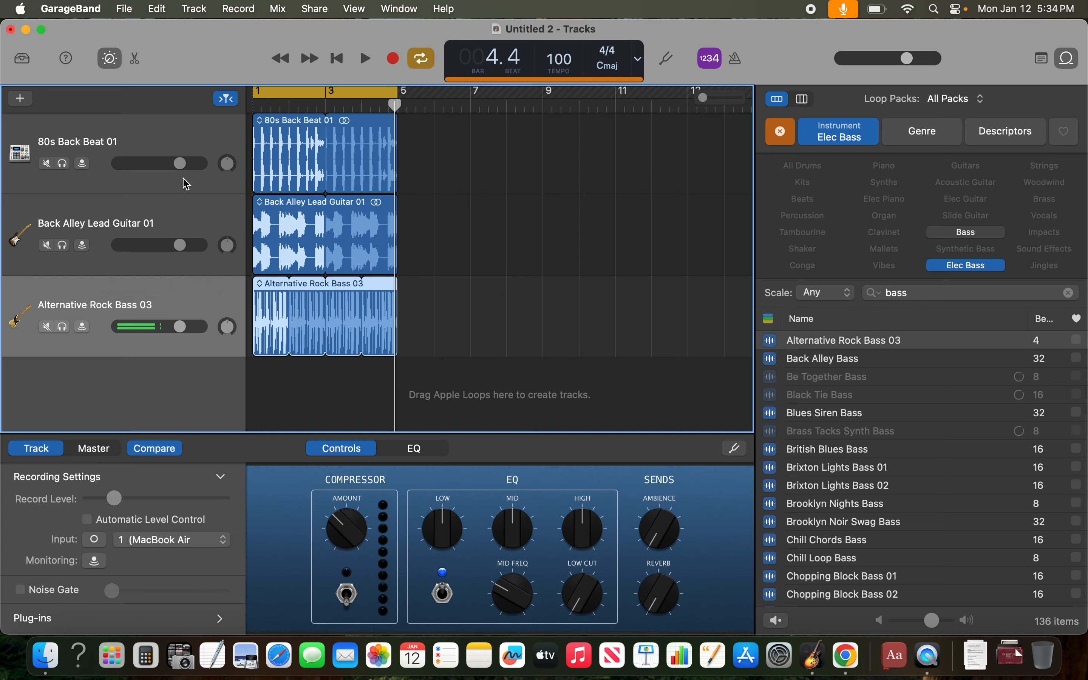
pyautogui.click(180, 163)
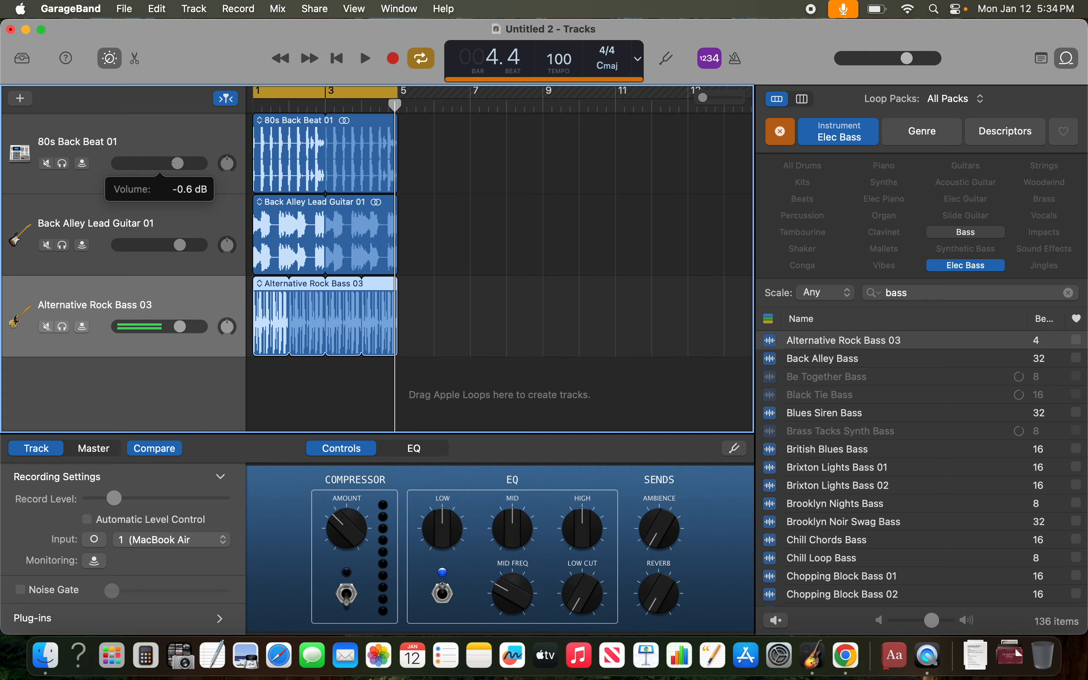
pyautogui.moveTo(177, 163); pyautogui.dragTo(179, 163)
# - Play the full three-track arrangement again from bar 1
pyautogui.click(254, 107)
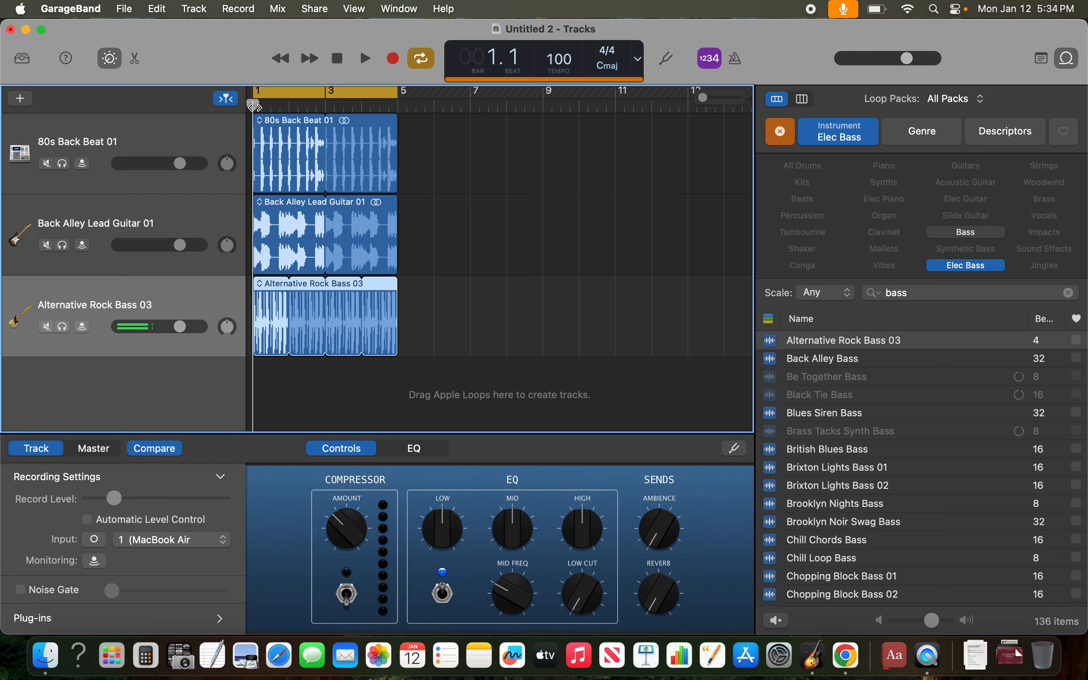
pyautogui.press('space')
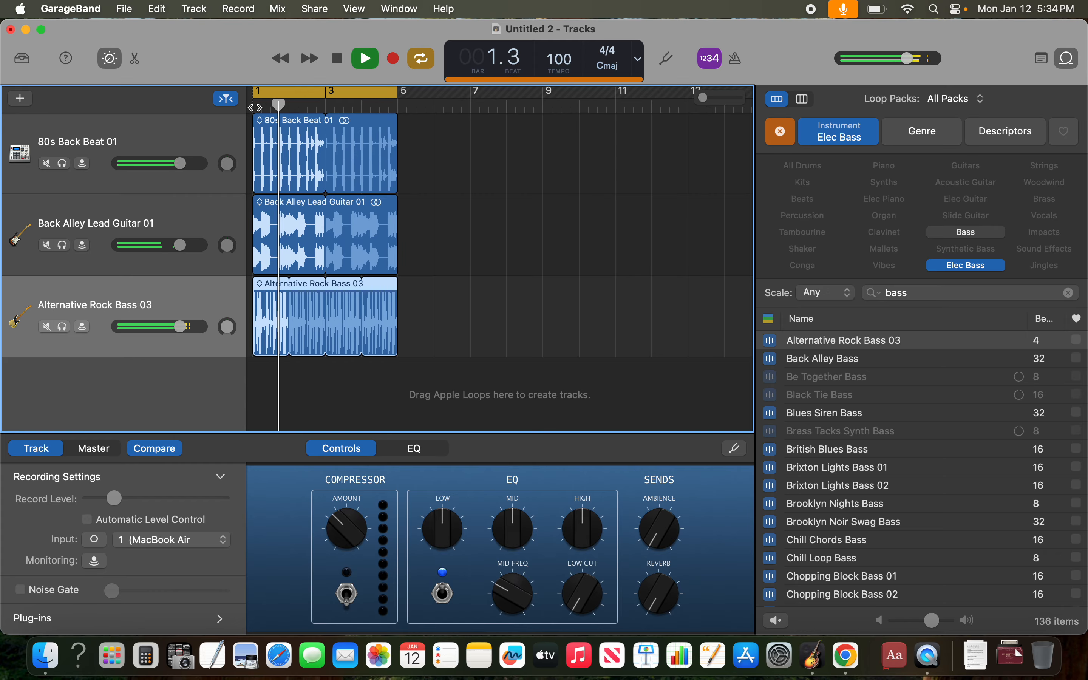
# - Lower the lead guitar track to -1.3 dB, reduce the 80s Back Beat 01 track's volume slightly, and stop playback
pyautogui.moveTo(179, 245); pyautogui.dragTo(179, 247)
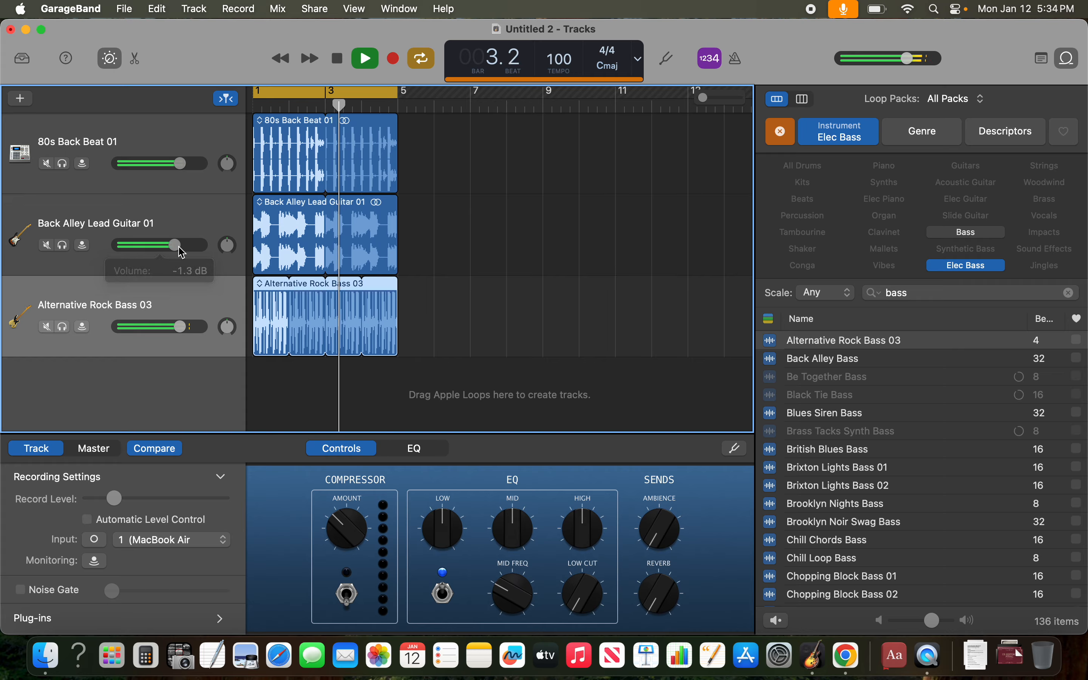
pyautogui.moveTo(180, 164); pyautogui.dragTo(170, 165)
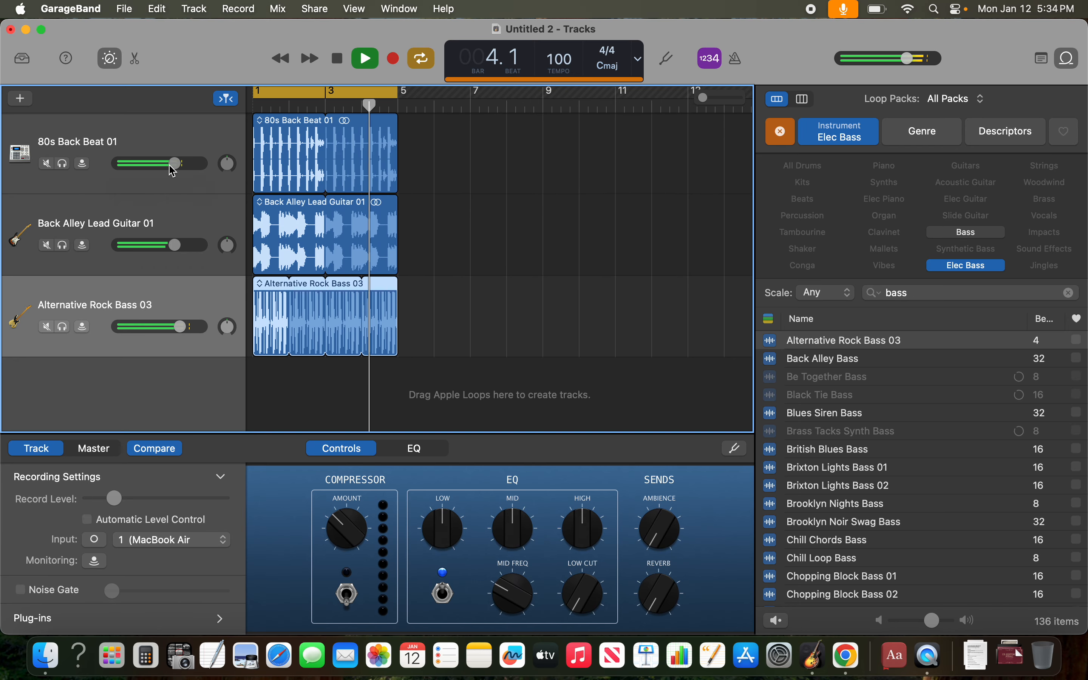
pyautogui.press('space')
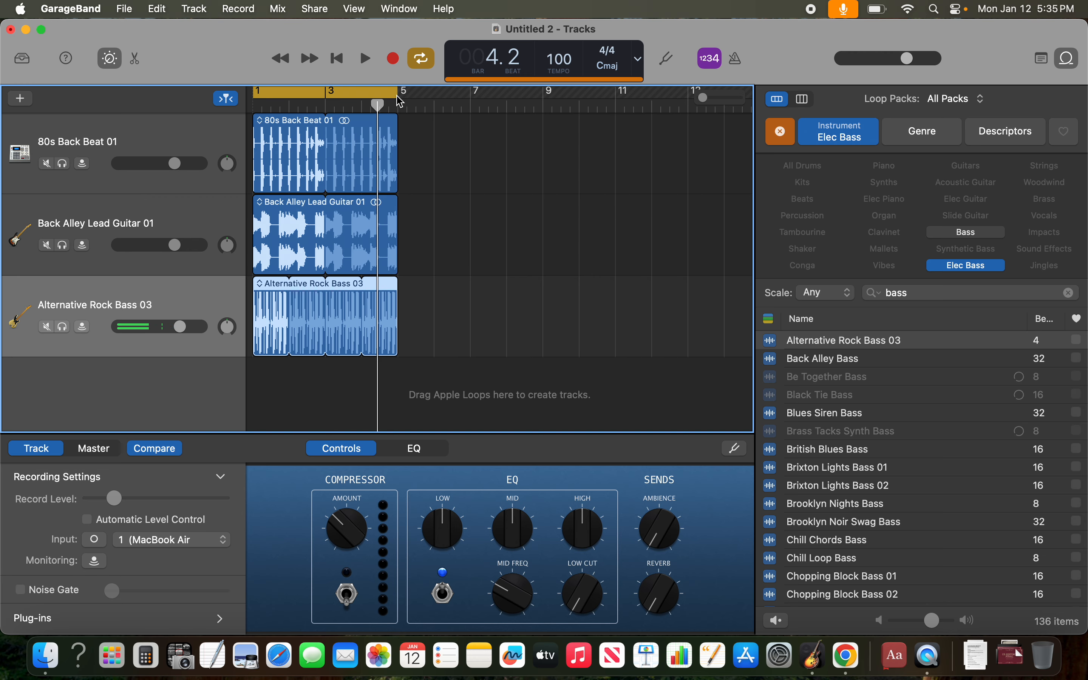
# - Extend the cycle range to bar 13, and clear the Elec Bass filter and the bass search from the loop browser
pyautogui.click(946, 265)
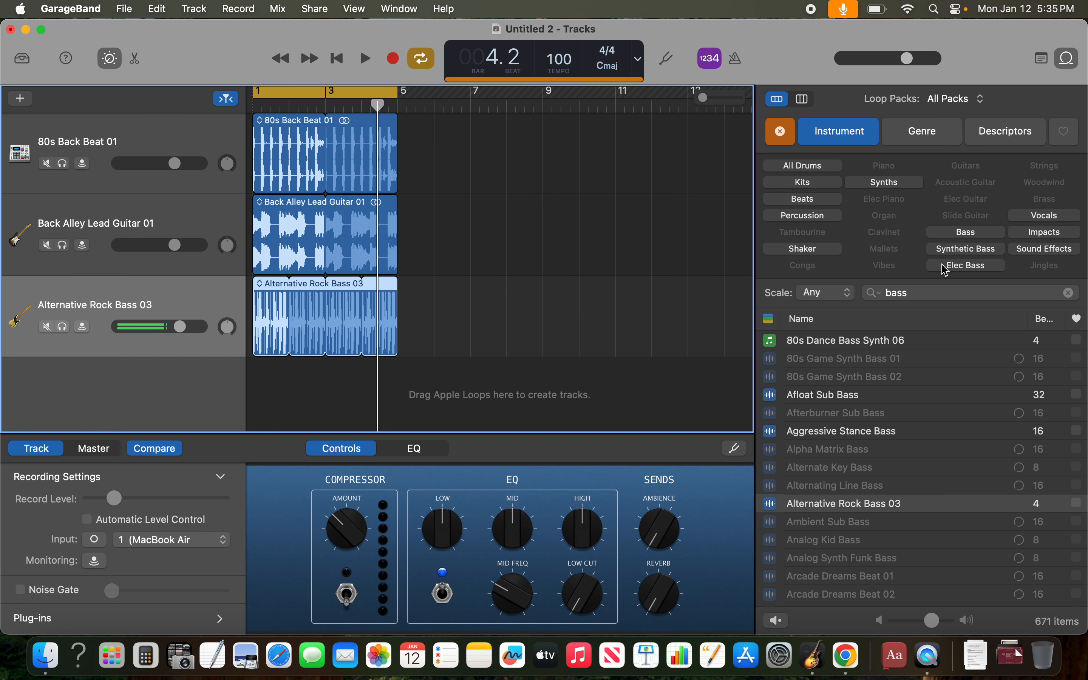
pyautogui.moveTo(399, 102); pyautogui.dragTo(693, 115)
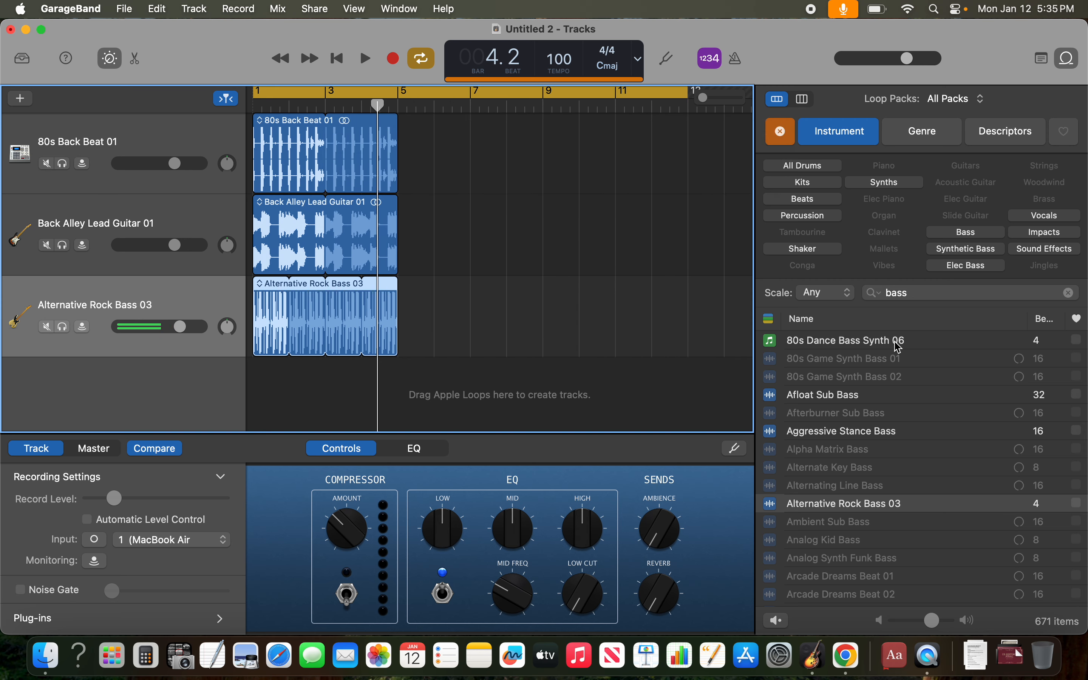
pyautogui.click(1071, 293)
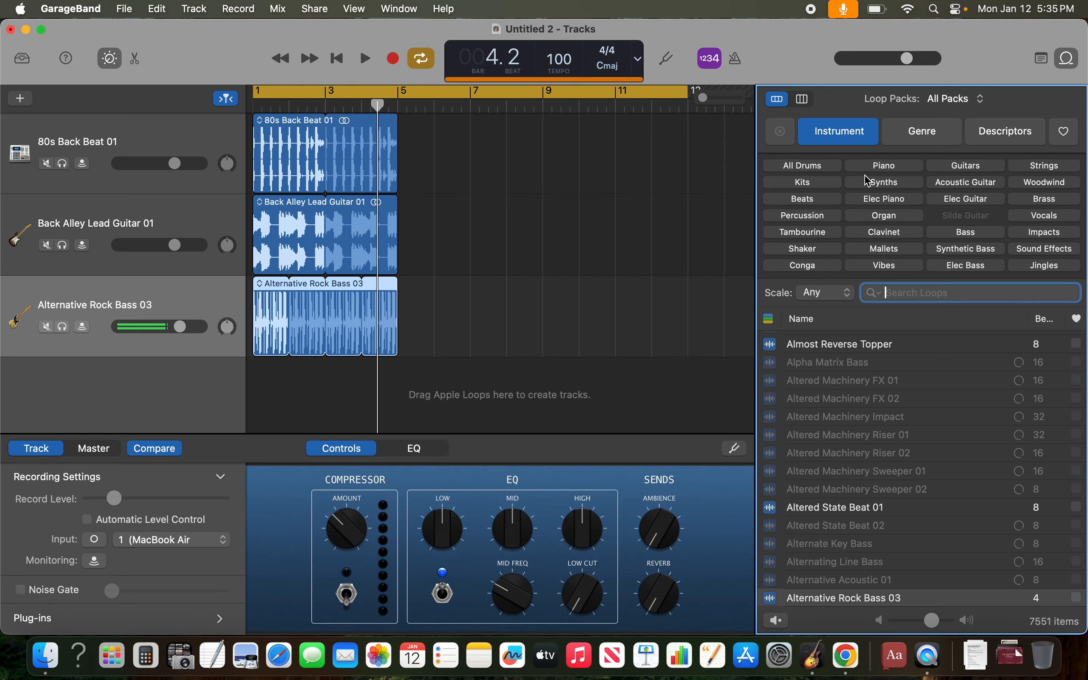
# - Audition the Afloat Synth Arp and Afloat Synth Lead loops under the Synths filter, and remove that filter
pyautogui.click(879, 184)
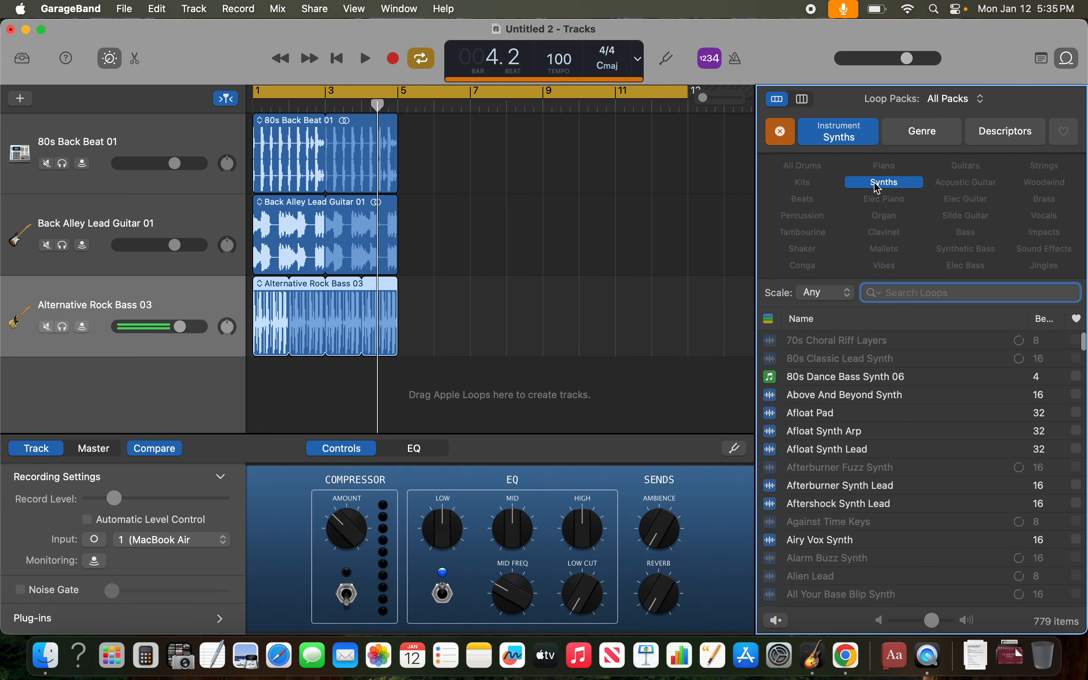
pyautogui.click(848, 429)
pyautogui.click(846, 451)
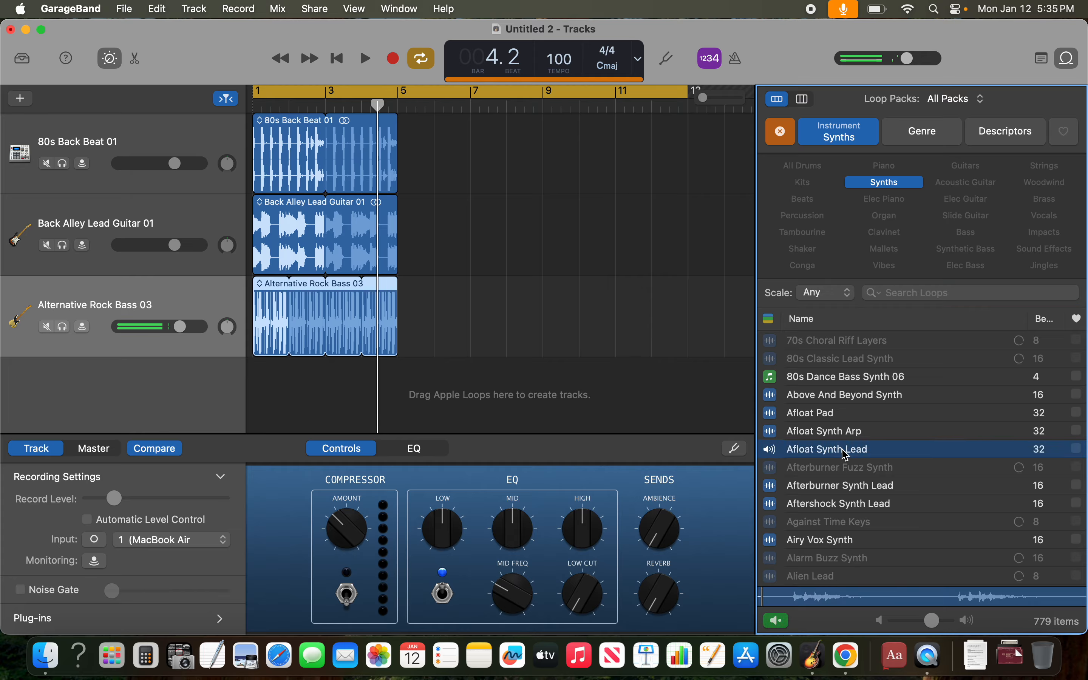
pyautogui.click(913, 184)
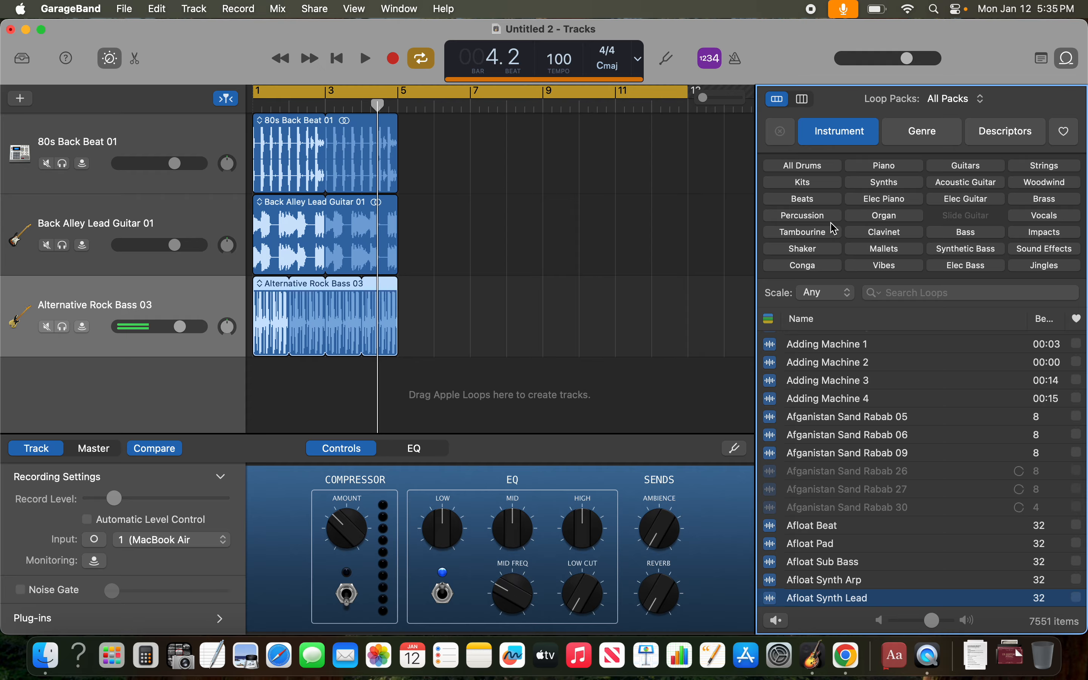
# - Filter the loops by Beats, add Acoustic Layers Beat 01 as a new track at bar 1, and play it with the others
pyautogui.click(804, 199)
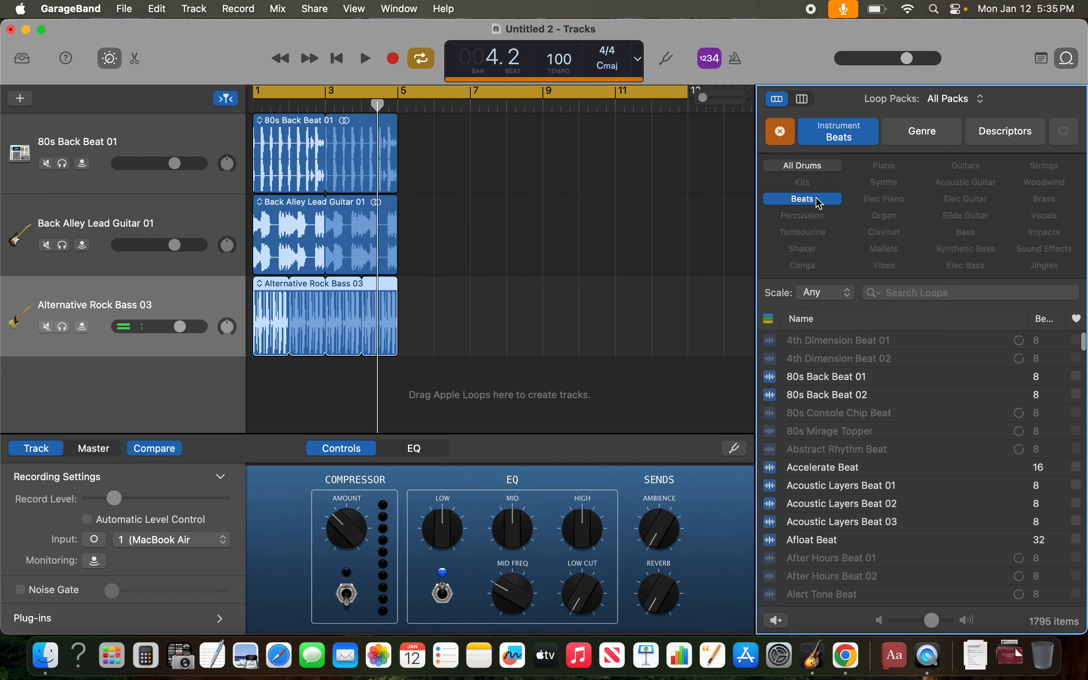
pyautogui.click(795, 484)
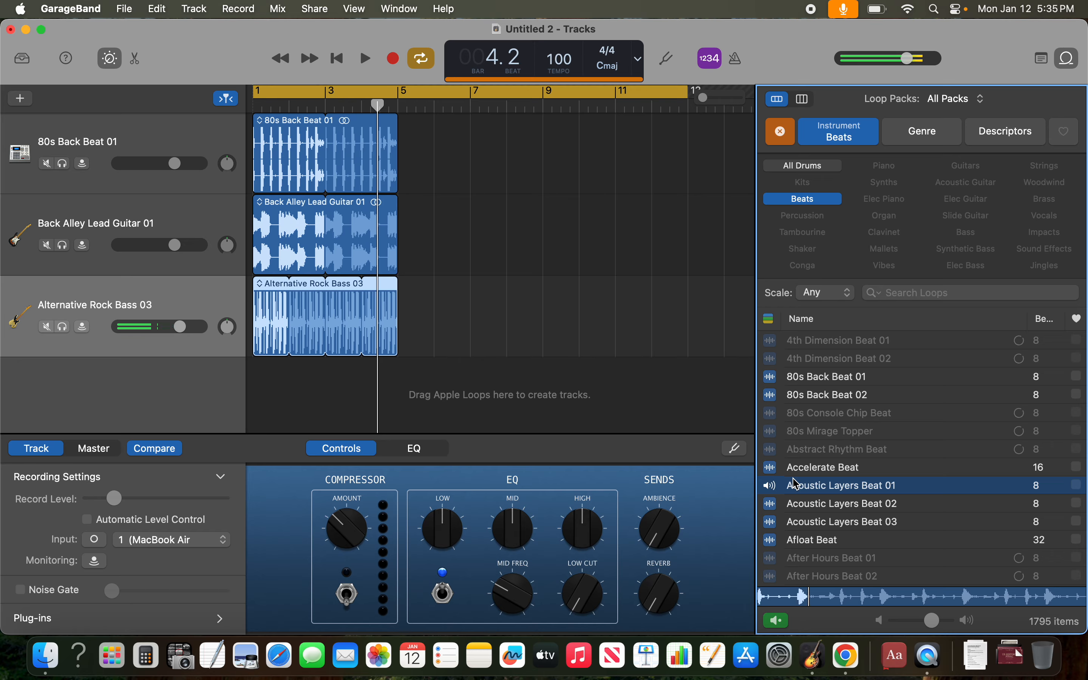
pyautogui.moveTo(796, 484); pyautogui.dragTo(148, 396)
pyautogui.press('Return')
pyautogui.press('space')
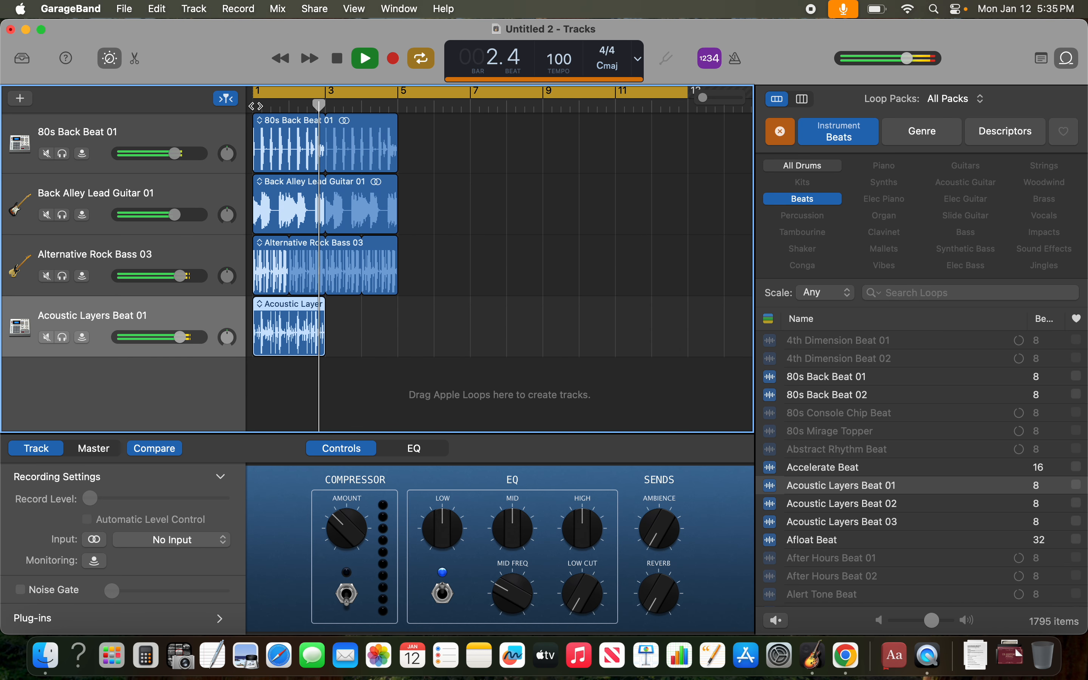
pyautogui.press('space')
# - Loop the Acoustic Layers Beat 01 and Alternative Rock Bass 03 regions out to bar 13
pyautogui.moveTo(319, 307); pyautogui.dragTo(560, 269)
pyautogui.hscroll(-4, 558, 268)
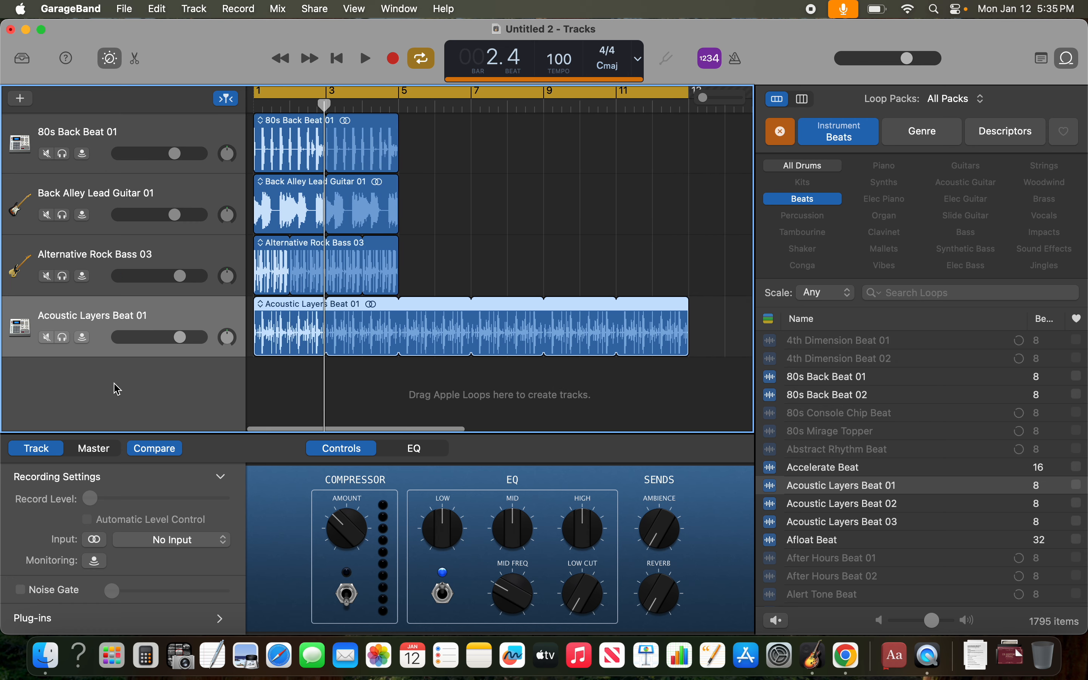
pyautogui.moveTo(180, 337); pyautogui.dragTo(180, 337)
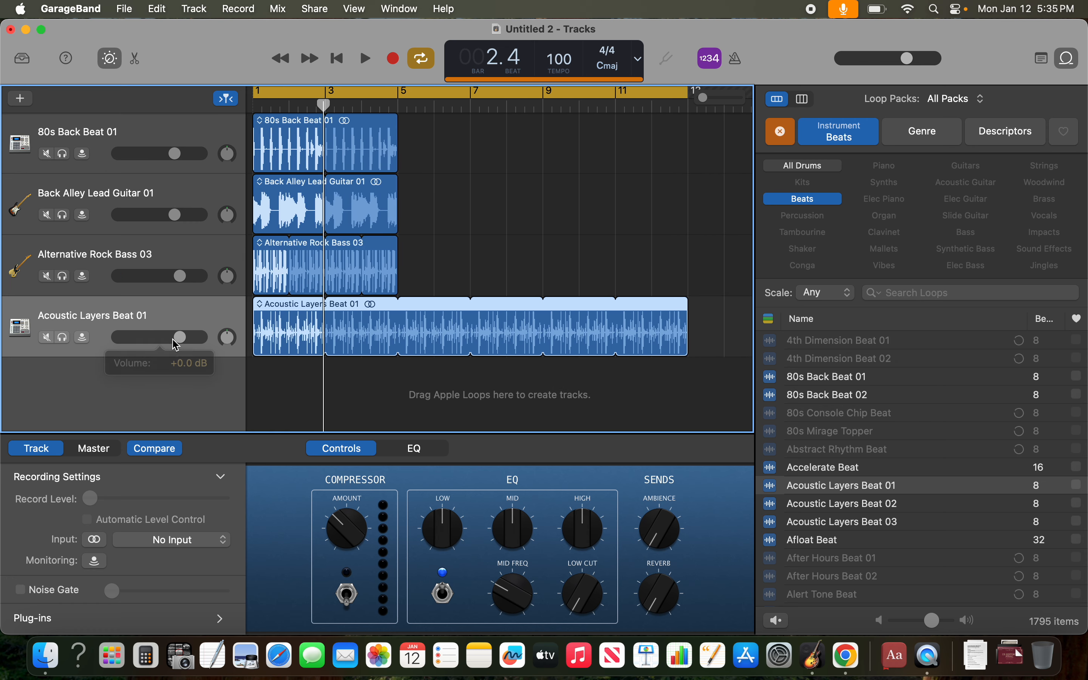
pyautogui.moveTo(397, 247); pyautogui.dragTo(685, 254)
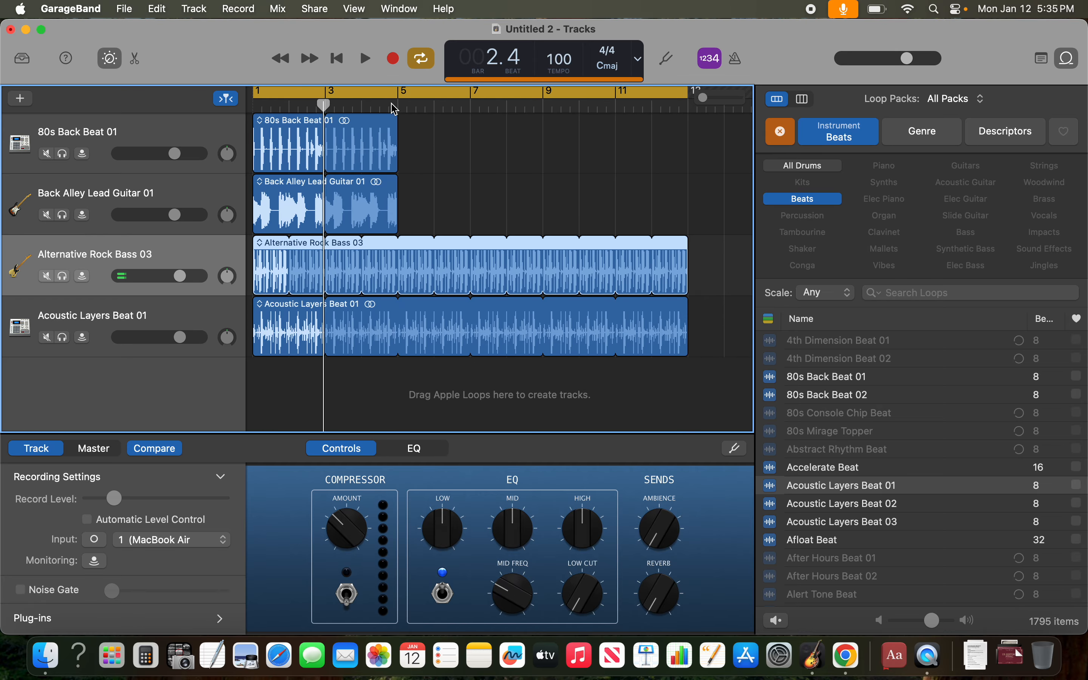
# - Play the four-track arrangement with cycle mode turned off, stopping in bar 6
pyautogui.click(395, 104)
pyautogui.press('space')
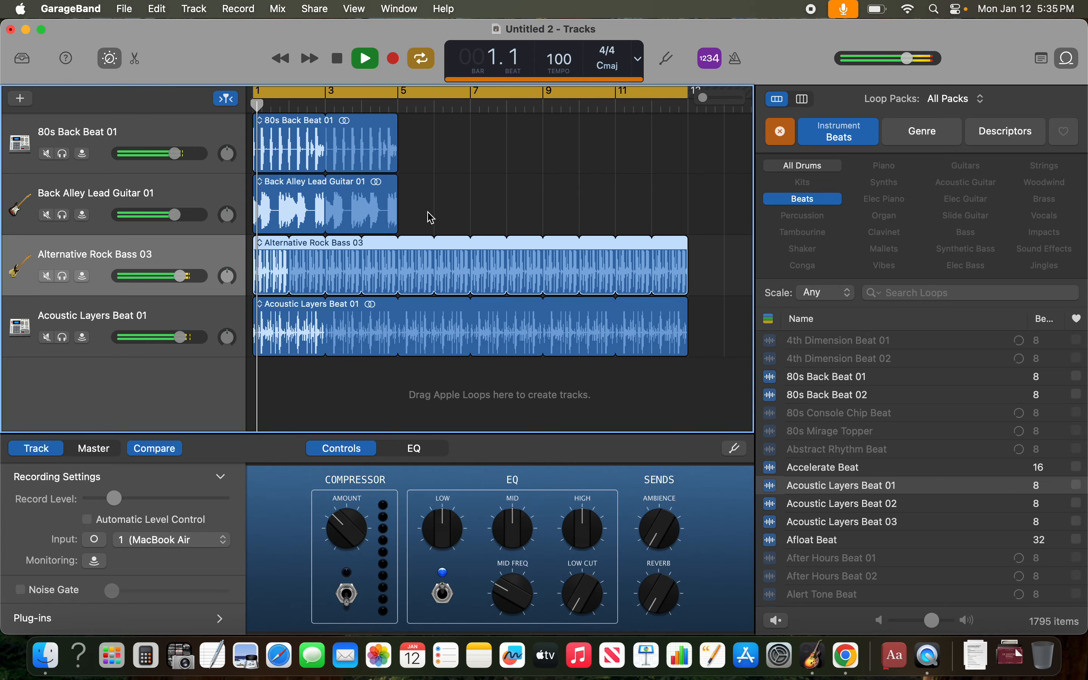
pyautogui.press('c')
pyautogui.click(399, 104)
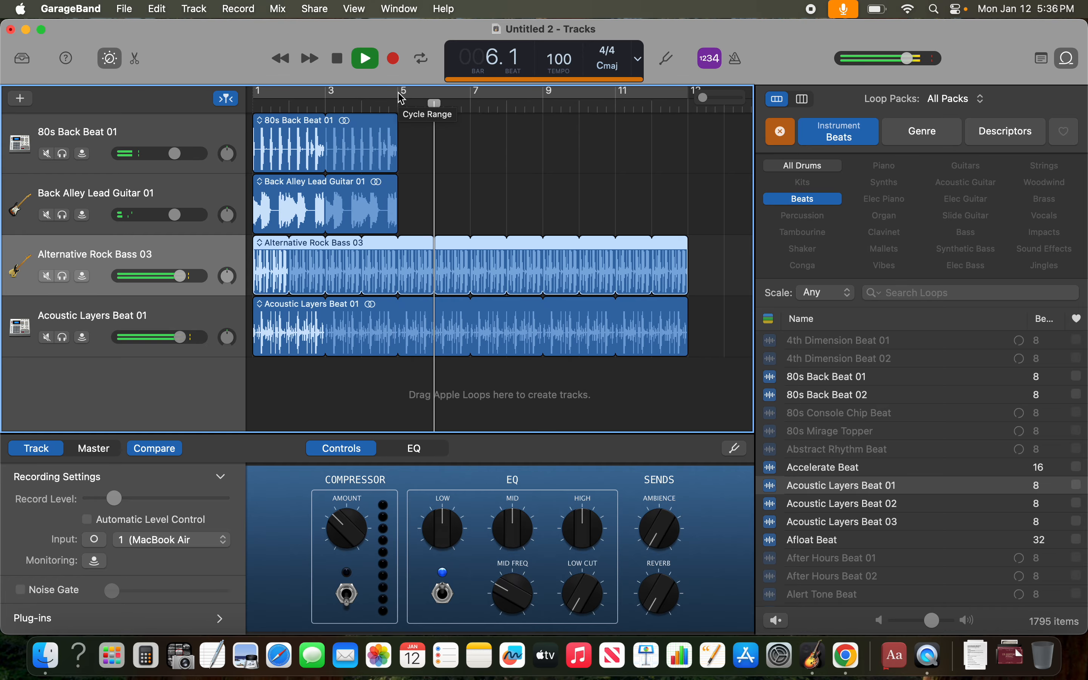
pyautogui.press('space')
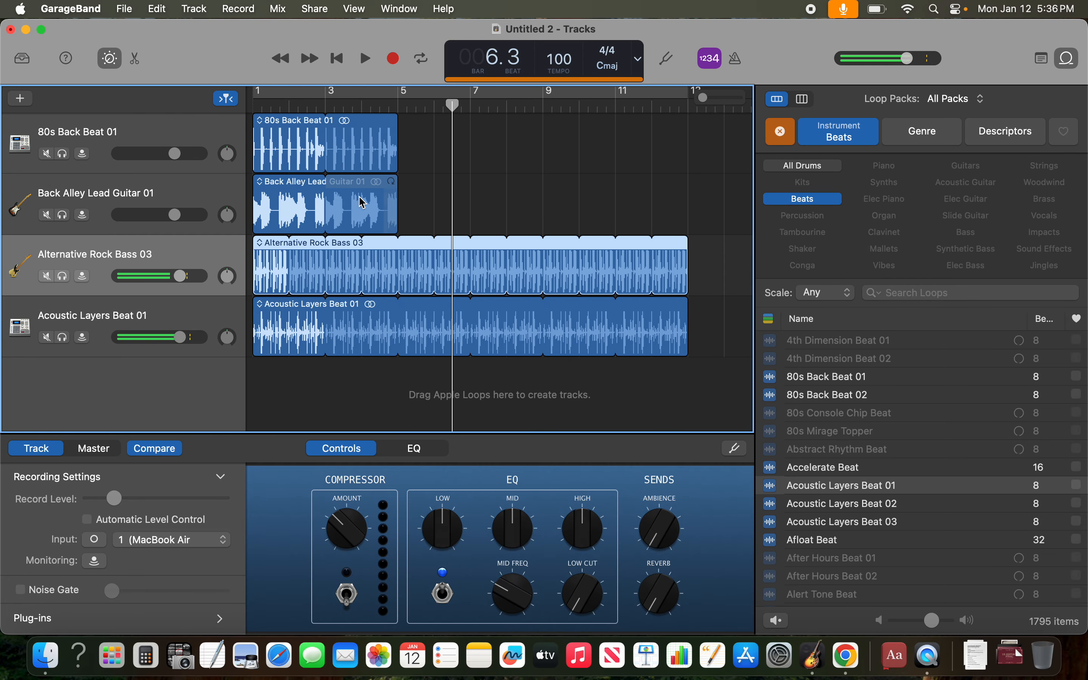
# - Move the 80s Back Beat 01 and Back Alley Lead Guitar 01 regions so that both start at bar 3
pyautogui.moveTo(300, 185); pyautogui.dragTo(445, 186)
pyautogui.moveTo(321, 128); pyautogui.dragTo(482, 125)
pyautogui.click(262, 107)
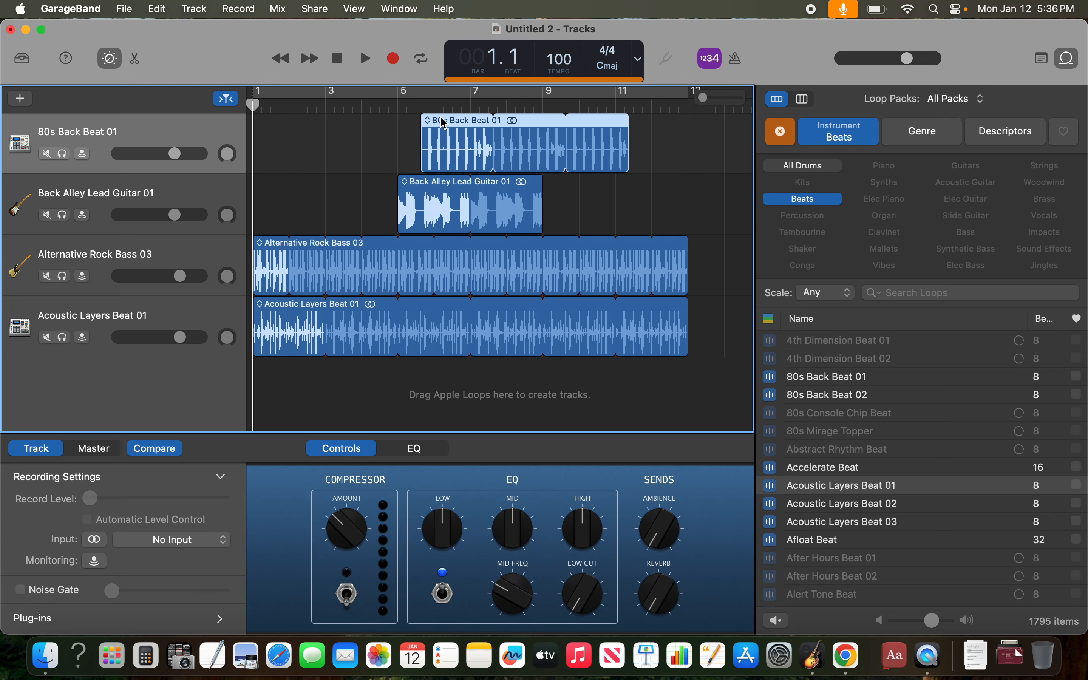
pyautogui.moveTo(452, 119); pyautogui.dragTo(394, 120)
pyautogui.moveTo(419, 185); pyautogui.dragTo(383, 185)
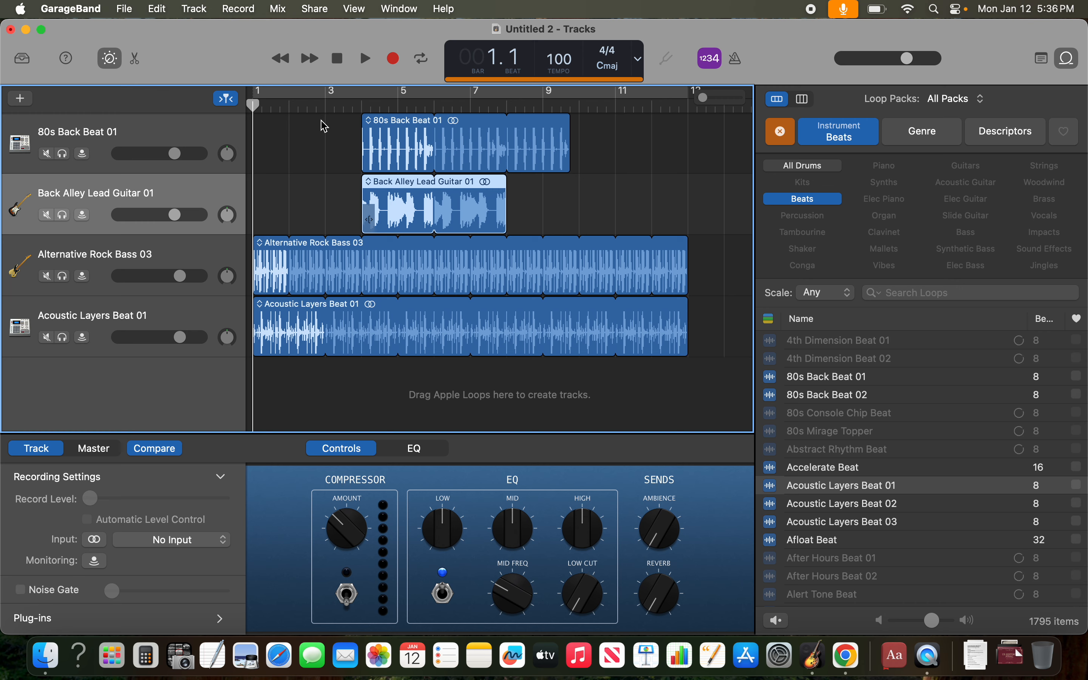
pyautogui.moveTo(389, 123); pyautogui.dragTo(355, 122)
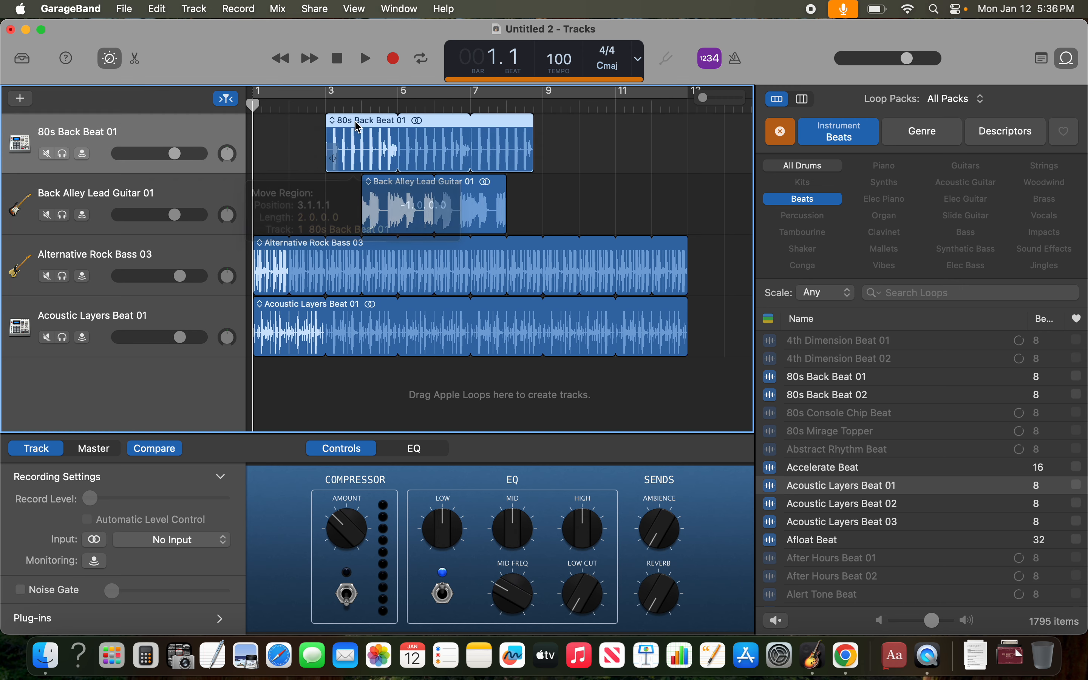
pyautogui.moveTo(395, 182); pyautogui.dragTo(361, 184)
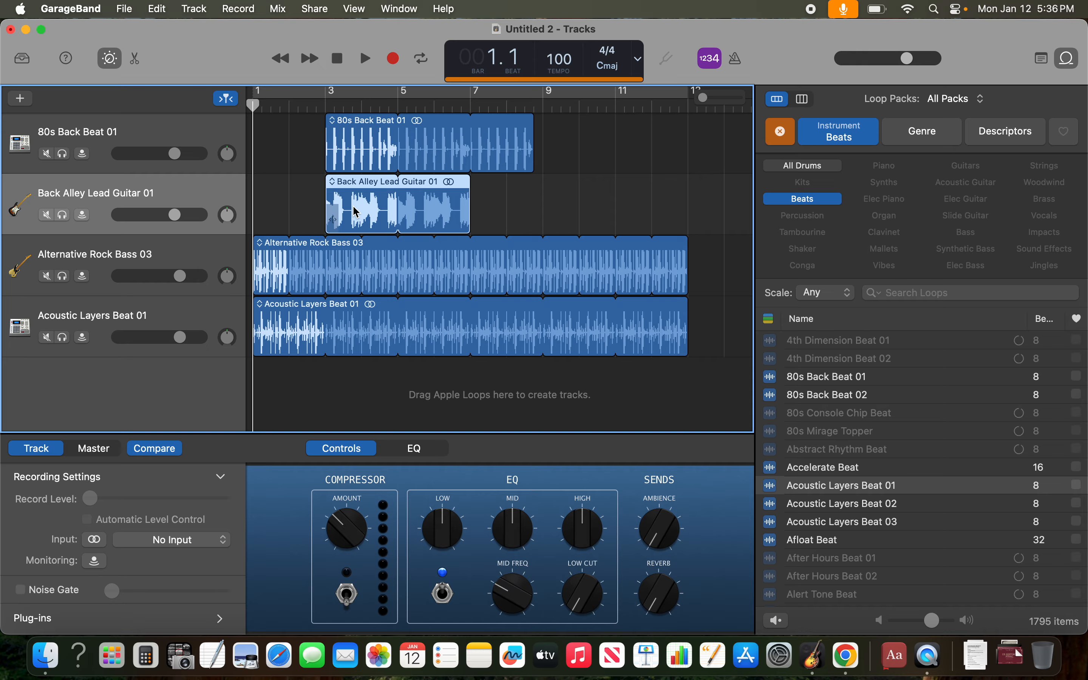
# - Play the arrangement while looping the lead guitar and 80s Back Beat 01 regions out to bar 13, stopping in bar 8
pyautogui.press('space')
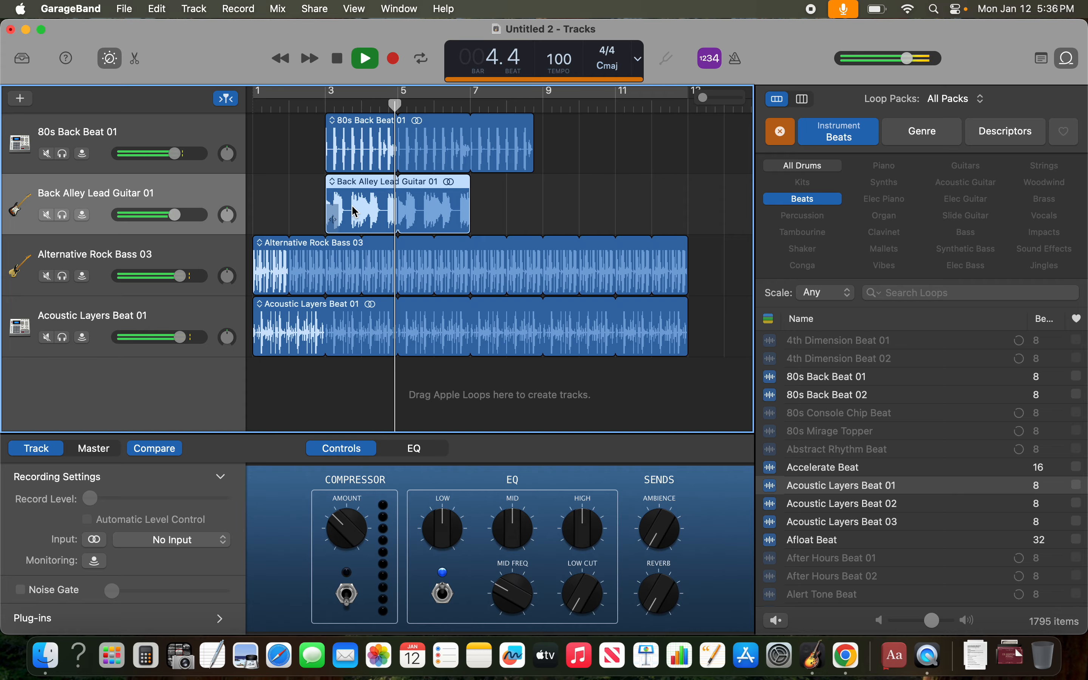
pyautogui.moveTo(465, 208); pyautogui.dragTo(688, 222)
pyautogui.moveTo(533, 128); pyautogui.dragTo(682, 130)
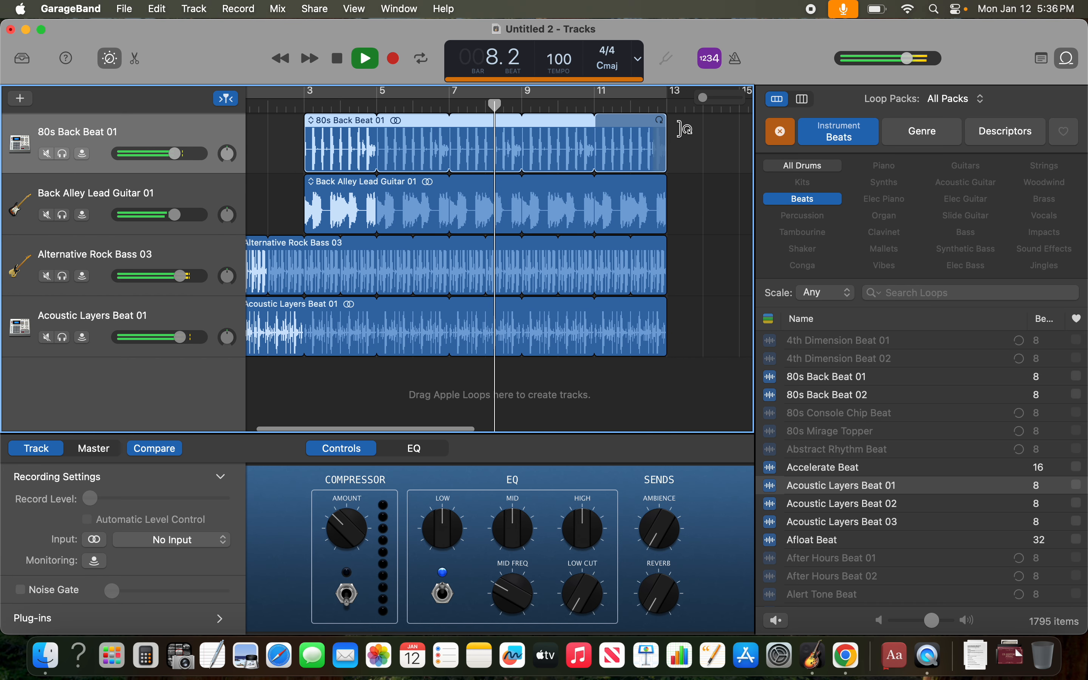
pyautogui.press('space')
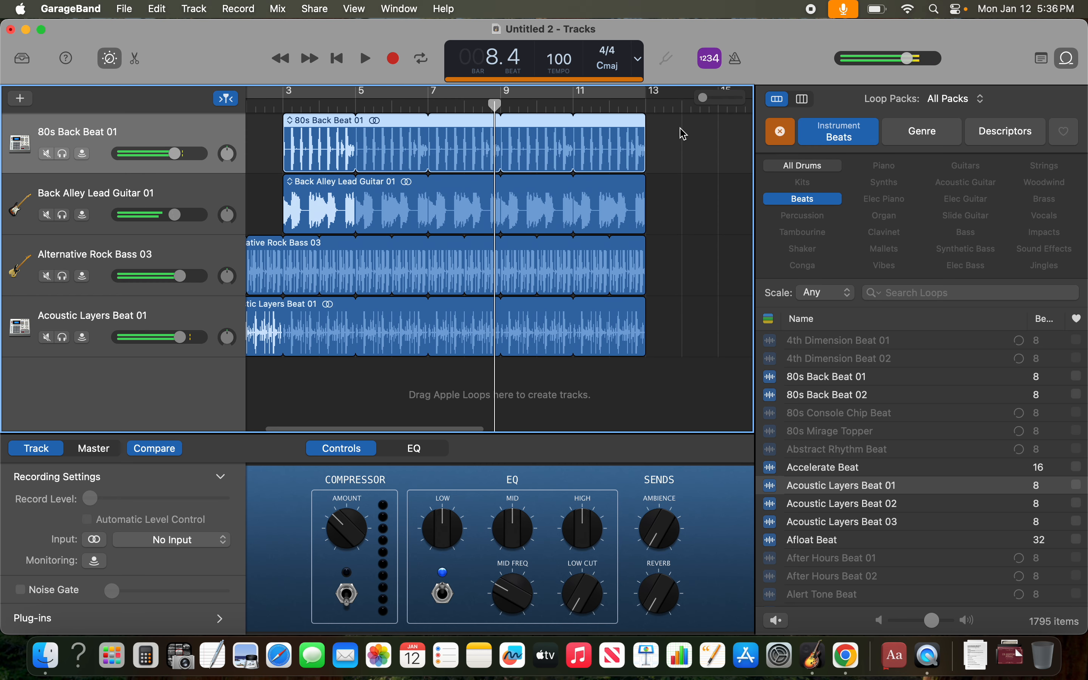
pyautogui.hscroll(-3, 430, 318)
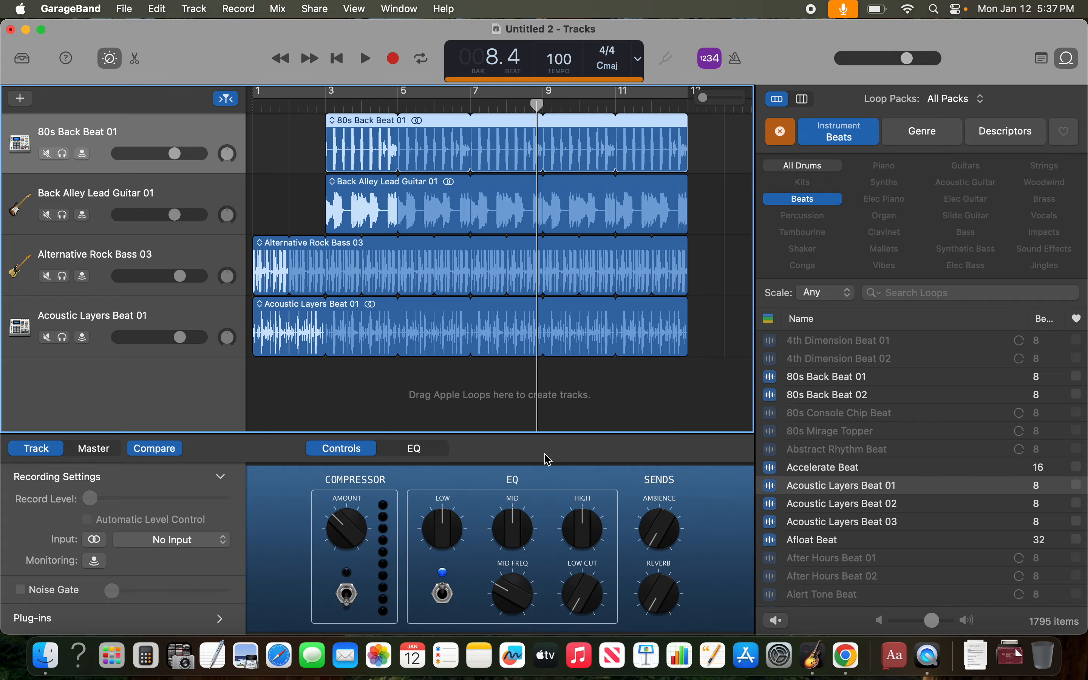
# - Lower the Alternative Rock Bass 03 track's volume strongly, and ignore the feedback alert
pyautogui.click(95, 201)
pyautogui.click(93, 247)
pyautogui.click(94, 331)
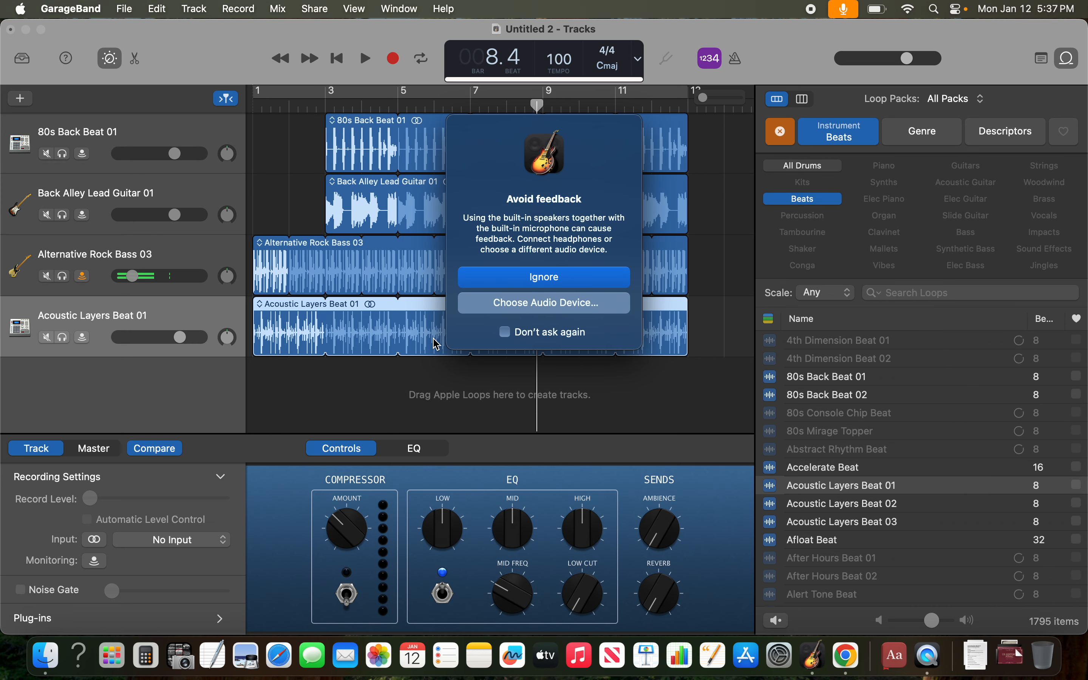
pyautogui.click(507, 283)
pyautogui.click(88, 189)
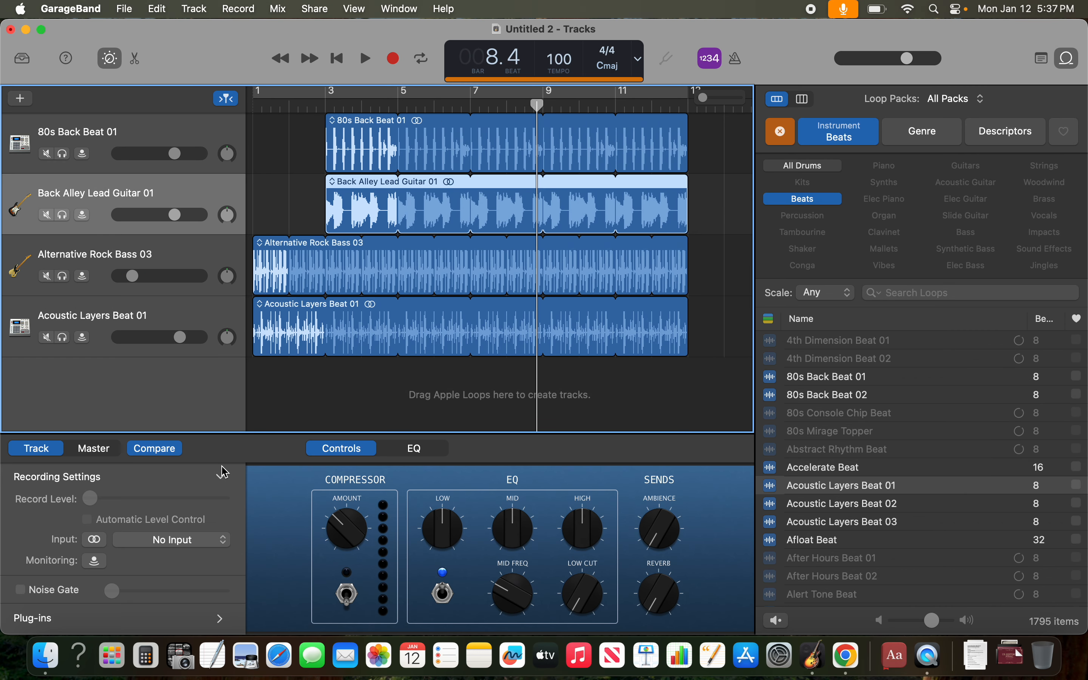
# - Add a microphone audio track below the 80s Back Beat 01 track, keeping input 1 (MacBook Air Microphone)
pyautogui.click(128, 139)
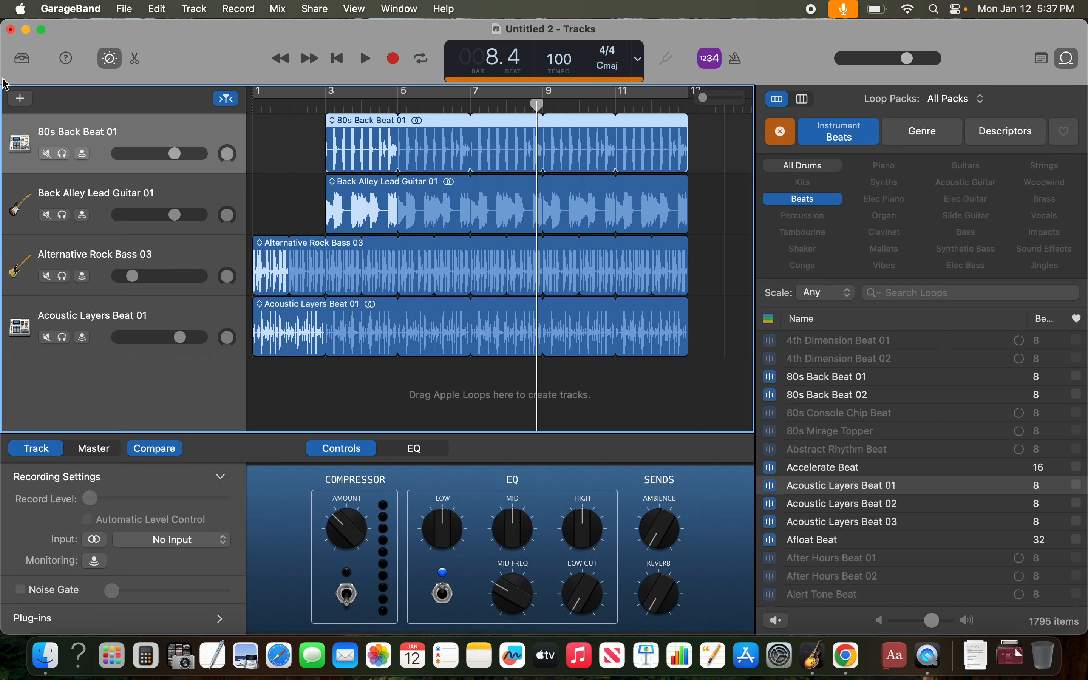
pyautogui.click(17, 97)
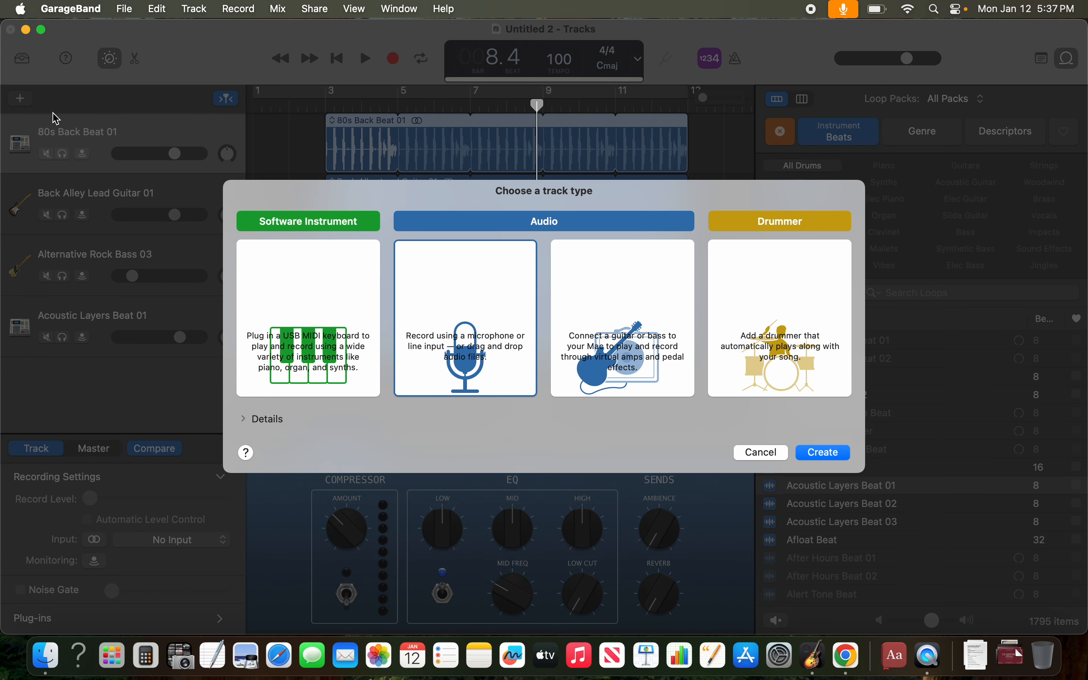
pyautogui.doubleClick(457, 325)
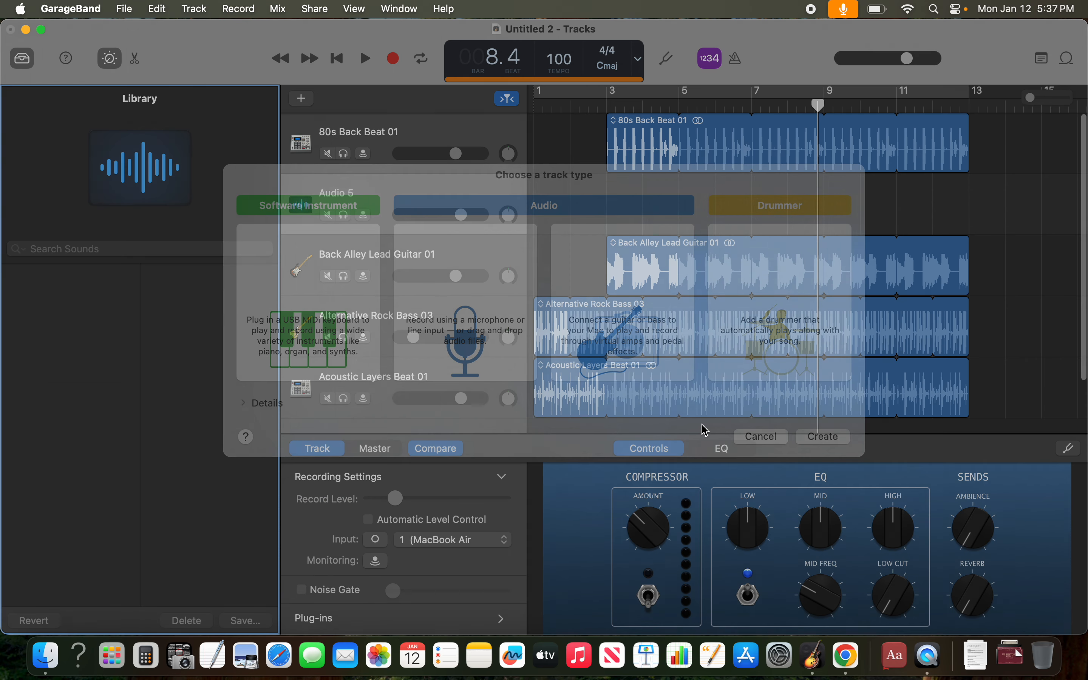
pyautogui.click(495, 539)
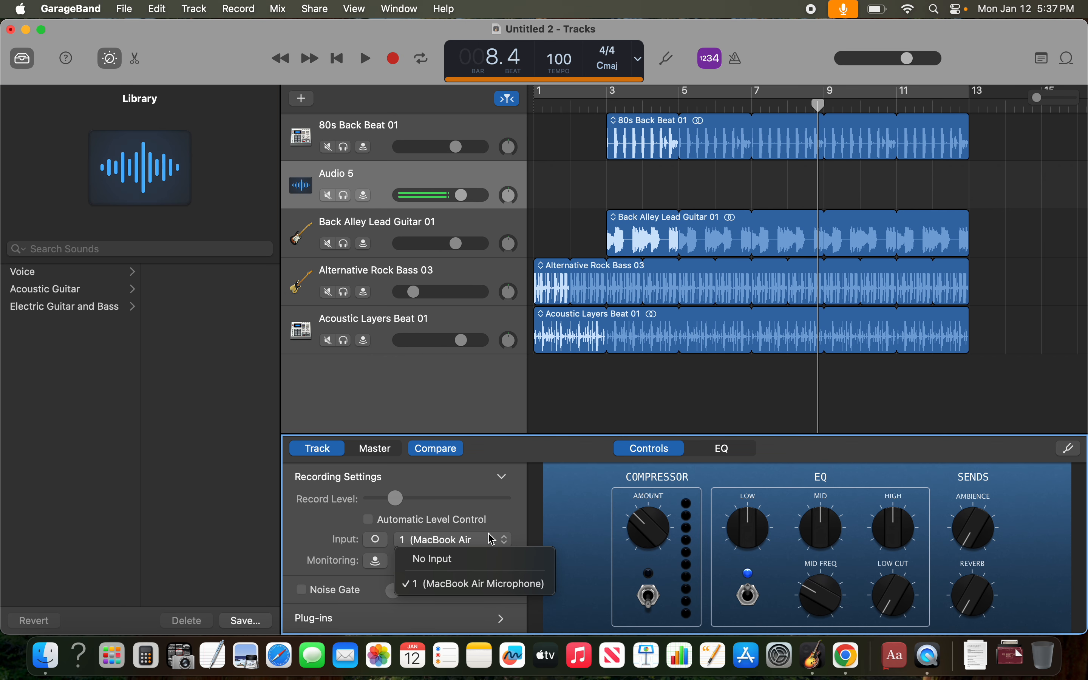
pyautogui.click(490, 544)
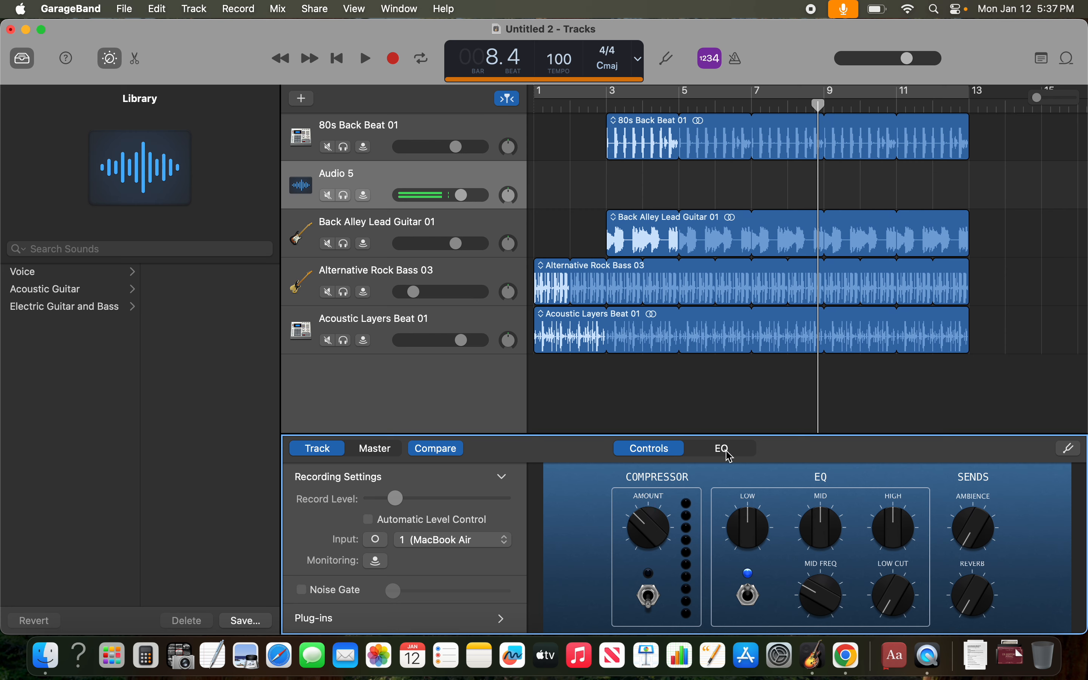
# - Try a short microphone recording on the new audio track, stop playback, and return the playhead to bar 1
pyautogui.click(394, 63)
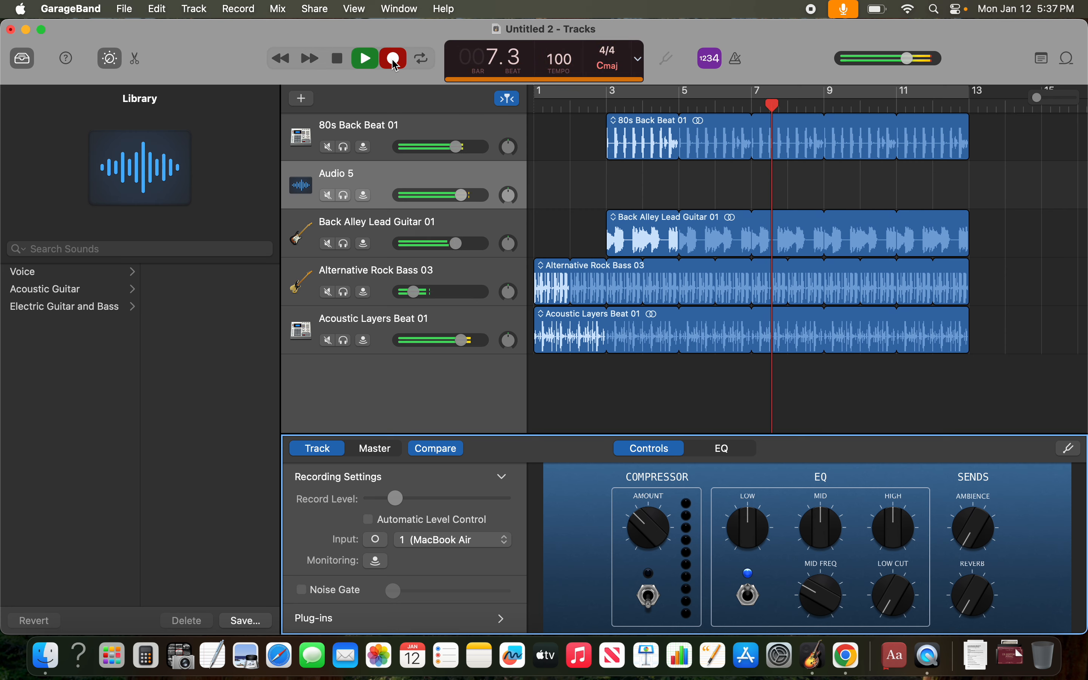
pyautogui.click(395, 63)
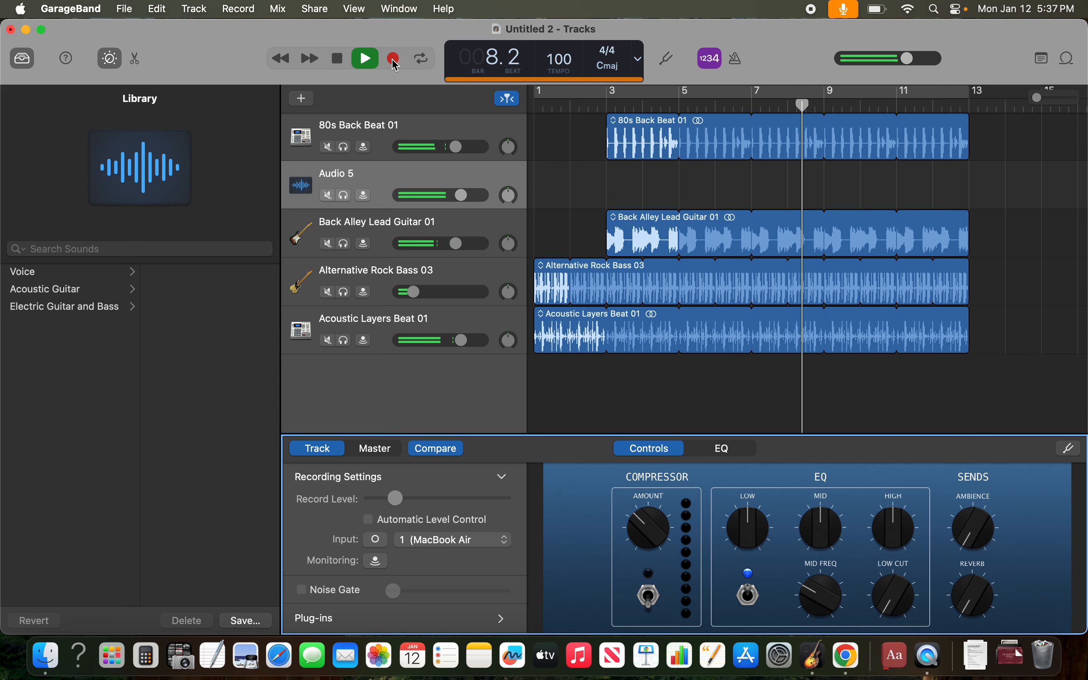
pyautogui.click(344, 65)
pyautogui.hscroll(-3, 539, 224)
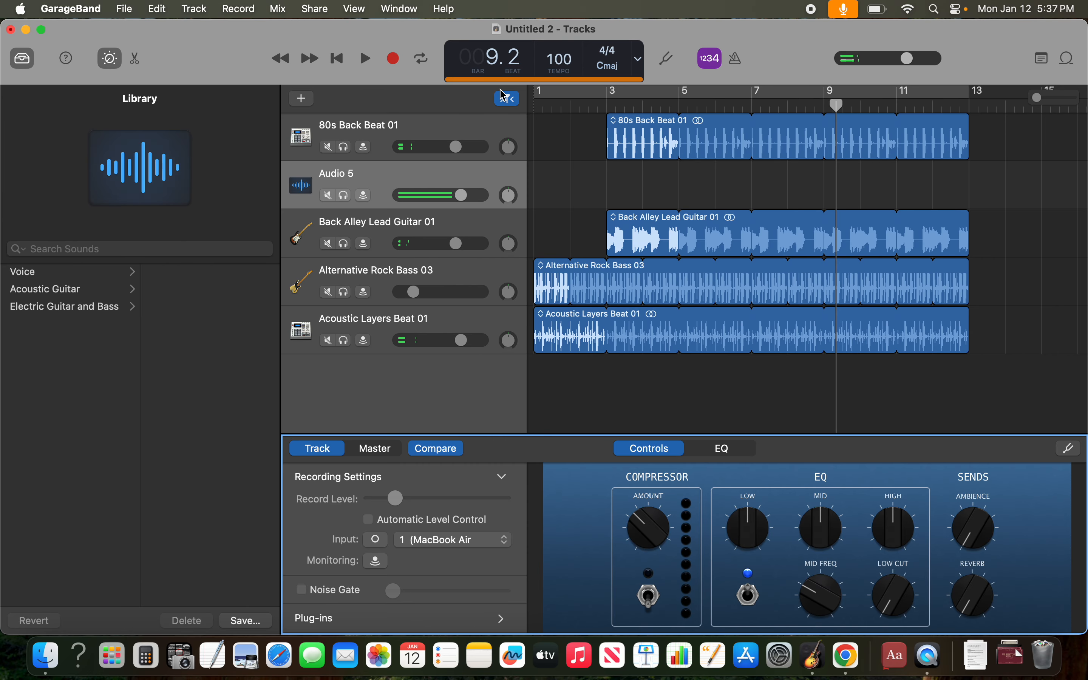
pyautogui.click(542, 113)
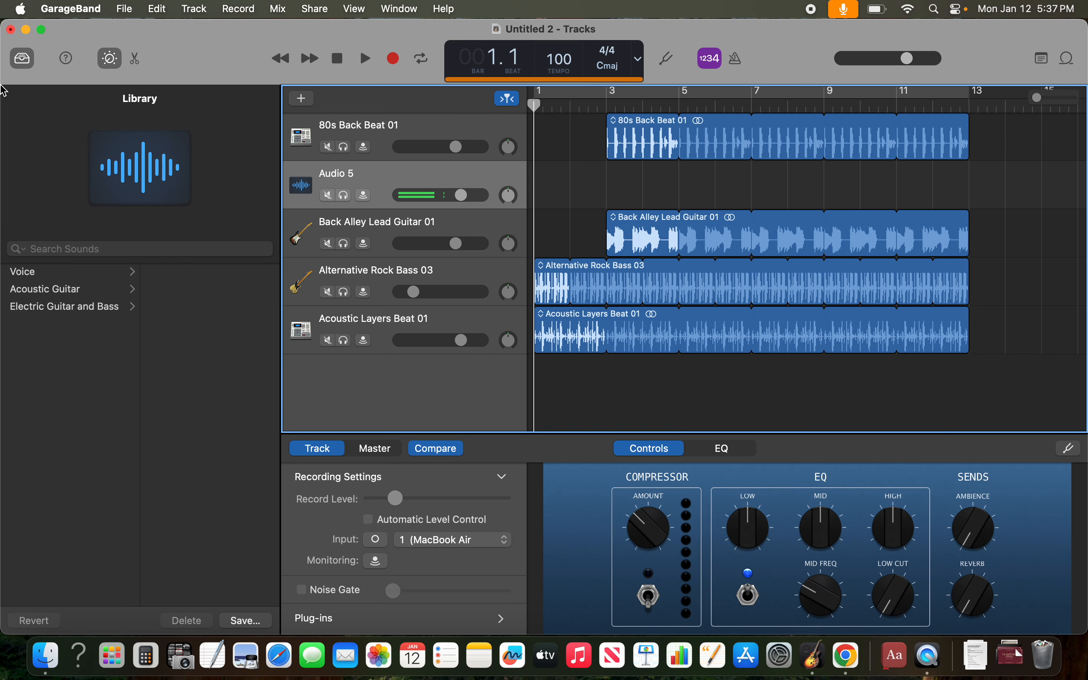